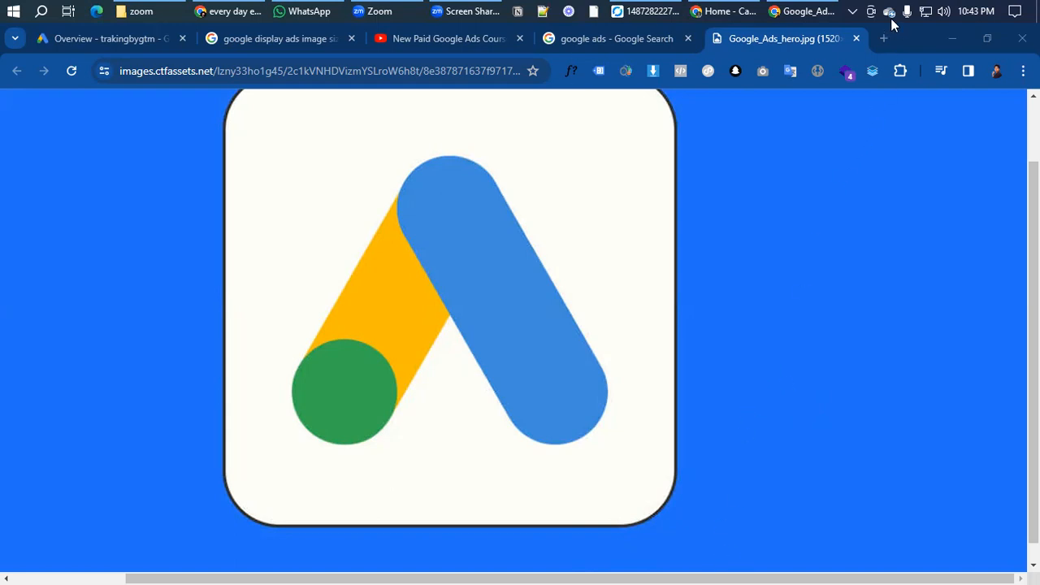
Open the prothomalo.com news site in a new browser tab
{"action": "left_click", "coordinate": [885, 38]}
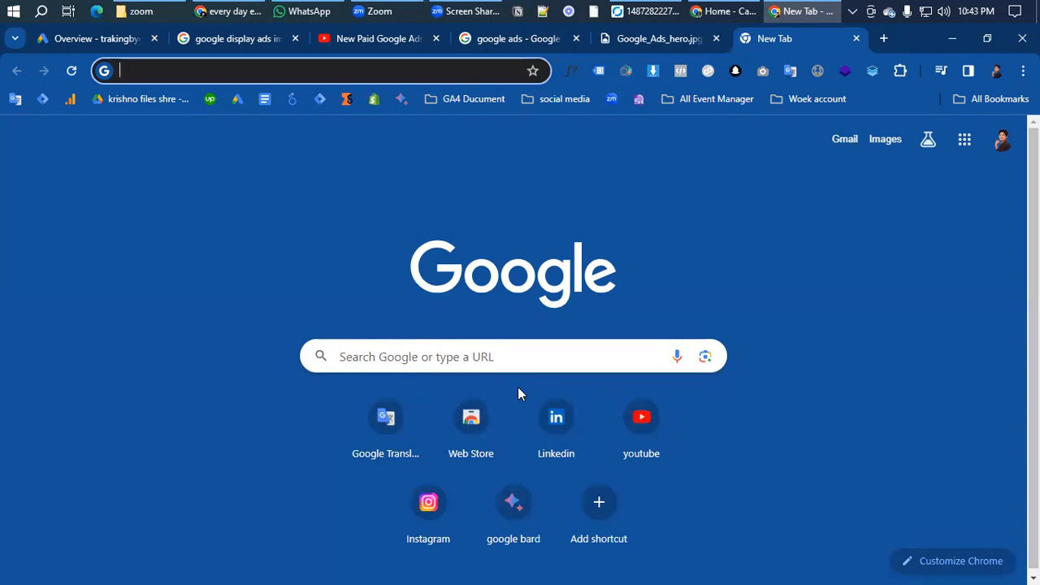
{"action": "type", "text": "a"}
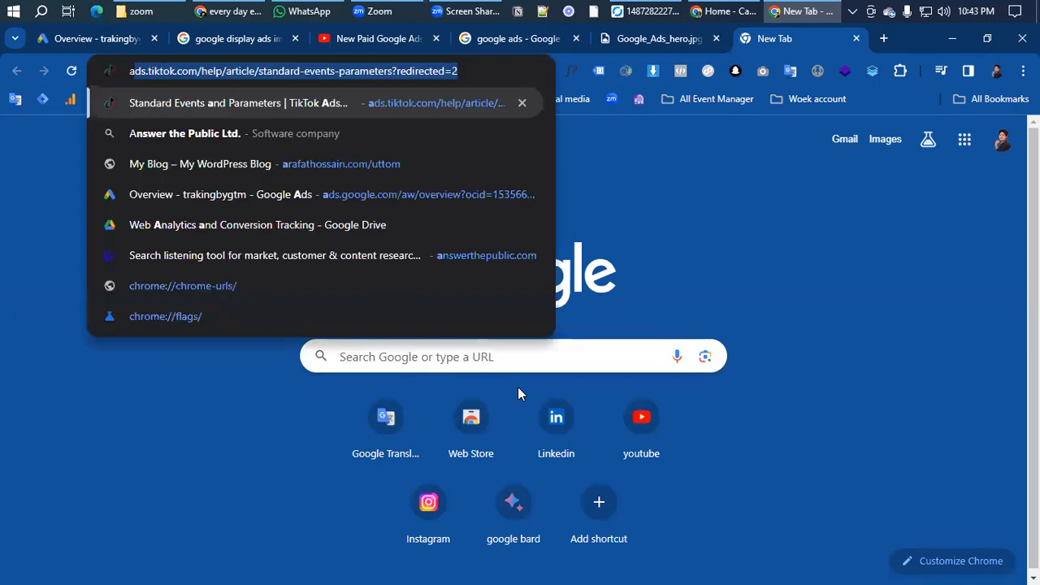
{"action": "key", "text": "BackSpace"}
{"action": "key", "text": "BackSpace"}
{"action": "type", "text": "pro"}
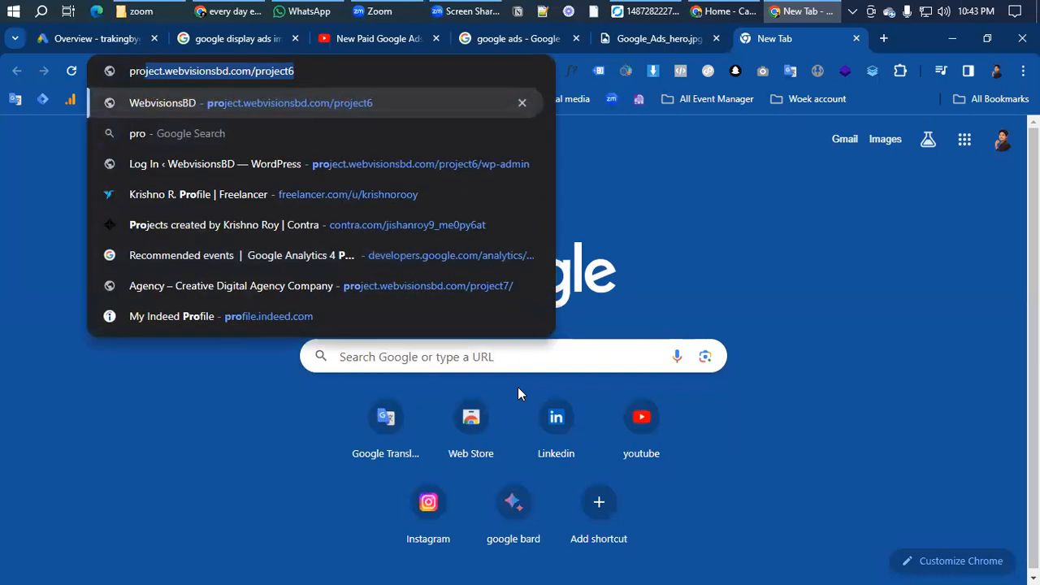
{"action": "type", "text": "thom"}
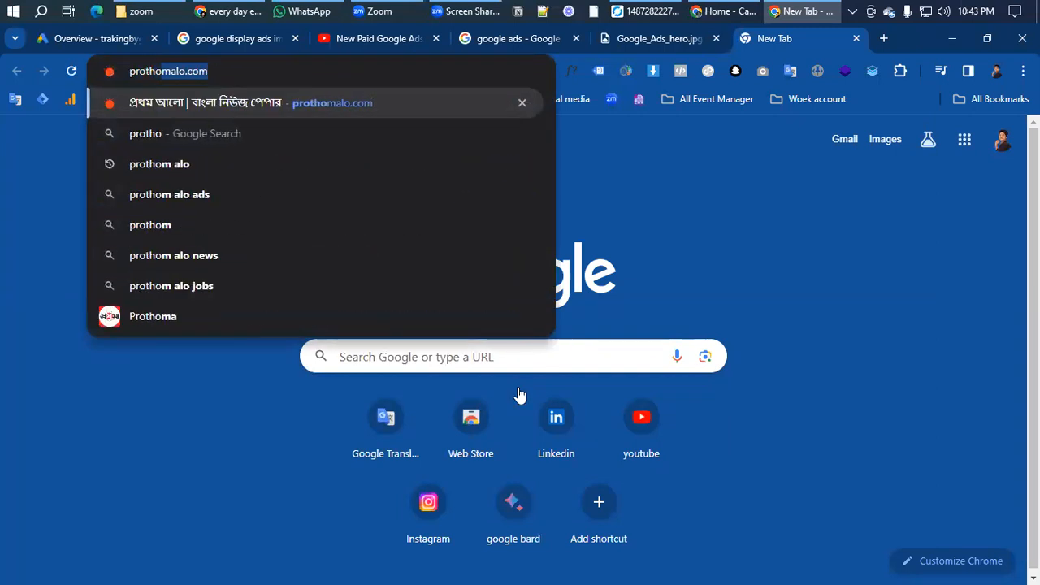
{"action": "key", "text": "Return"}
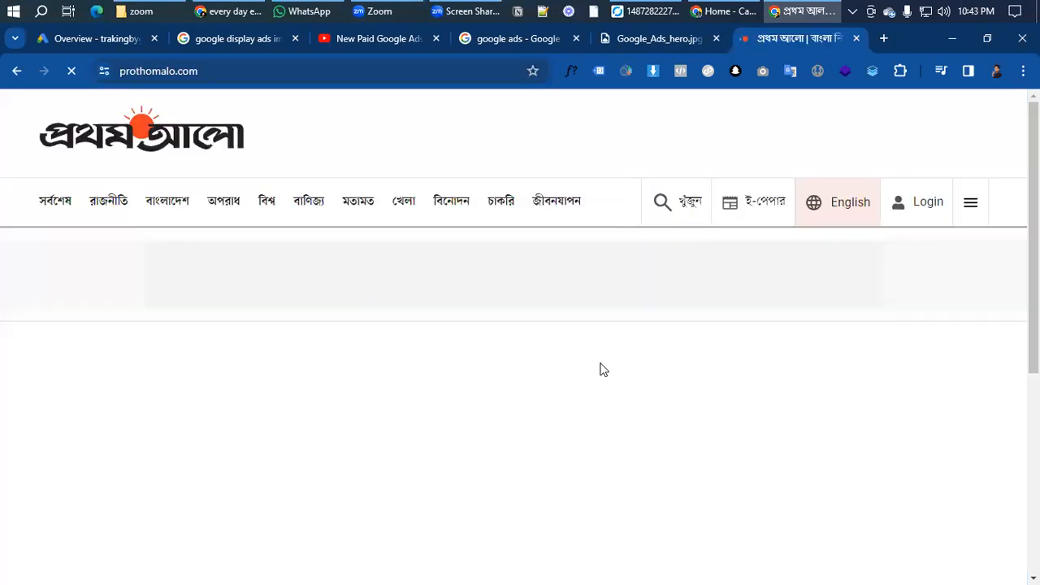
Accept the news alert prompt and close the full-screen Eerna pop-up ad on the news homepage
{"action": "scroll", "coordinate": [603, 371], "scroll_direction": "down", "scroll_amount": 2}
{"action": "scroll", "coordinate": [601, 374], "scroll_direction": "down", "scroll_amount": 6}
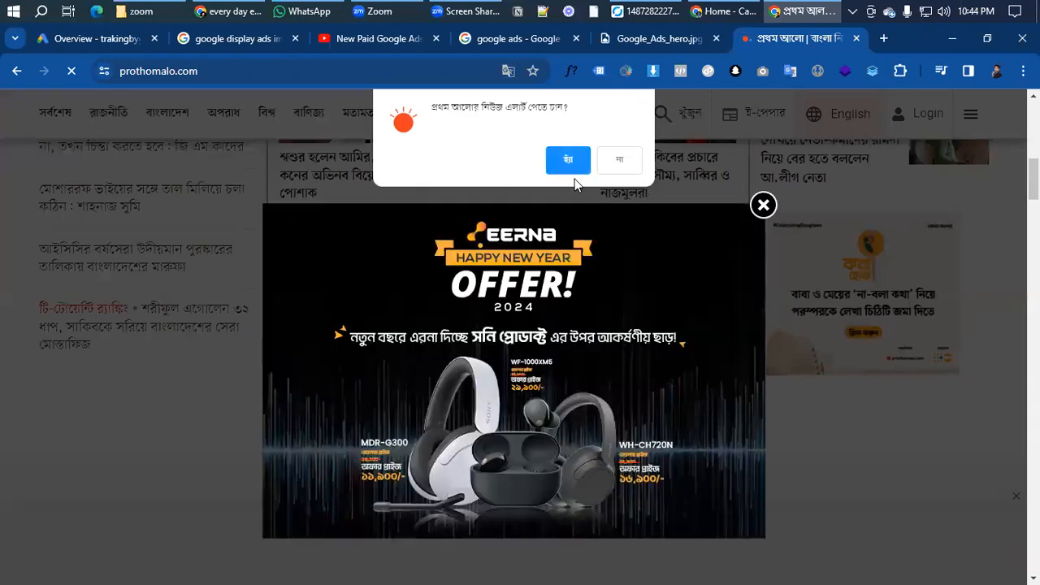
{"action": "left_click", "coordinate": [568, 160]}
{"action": "left_click", "coordinate": [764, 206]}
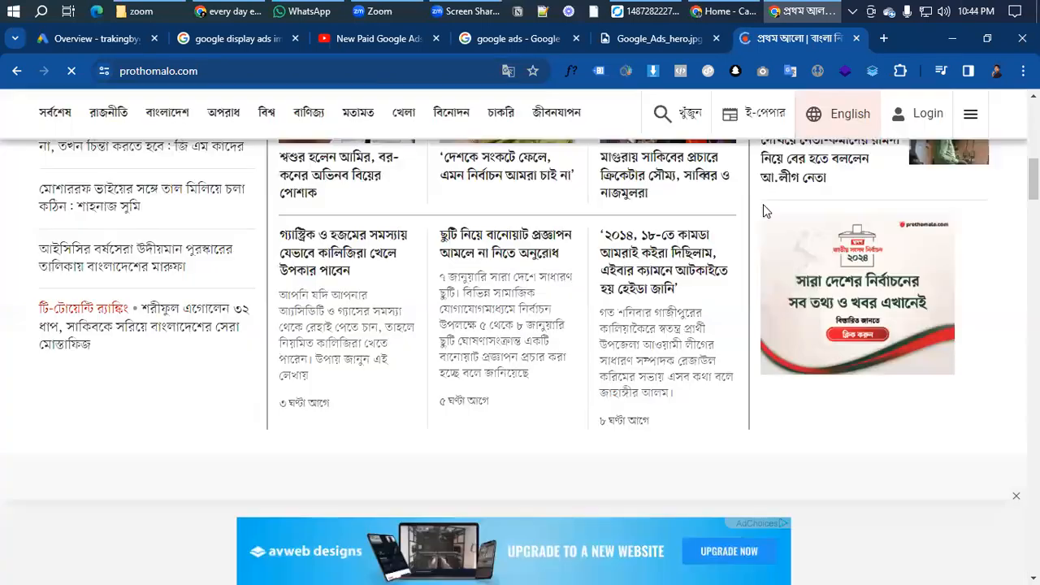
Examine the sidebar and banner display ads placed among the articles on the news homepage
{"action": "scroll", "coordinate": [838, 310], "scroll_direction": "down", "scroll_amount": 3}
{"action": "scroll", "coordinate": [843, 313], "scroll_direction": "up", "scroll_amount": 3}
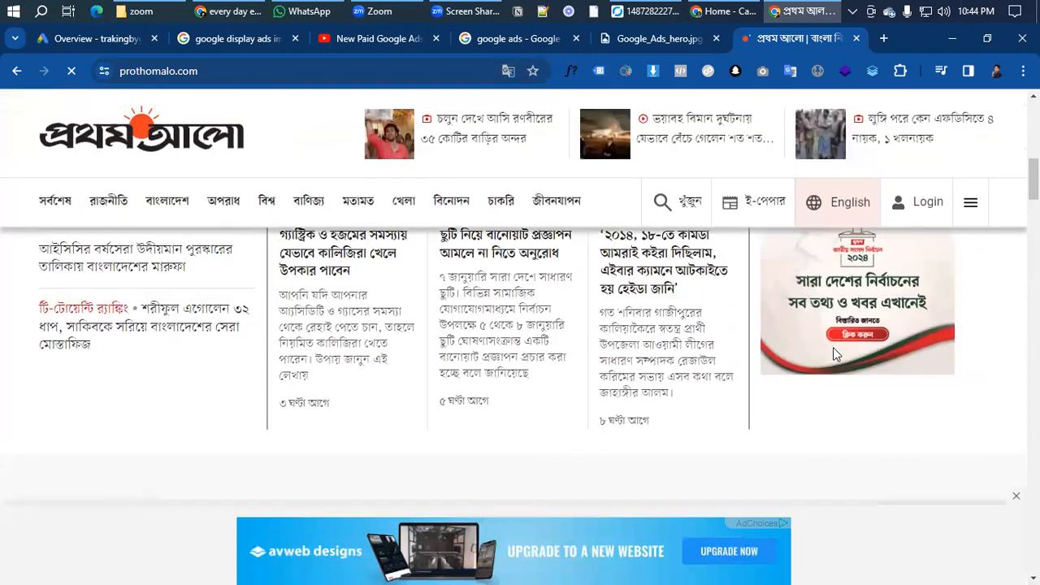
{"action": "scroll", "coordinate": [837, 346], "scroll_direction": "up", "scroll_amount": 1}
{"action": "scroll", "coordinate": [849, 381], "scroll_direction": "down", "scroll_amount": 2}
{"action": "scroll", "coordinate": [852, 387], "scroll_direction": "up", "scroll_amount": 2}
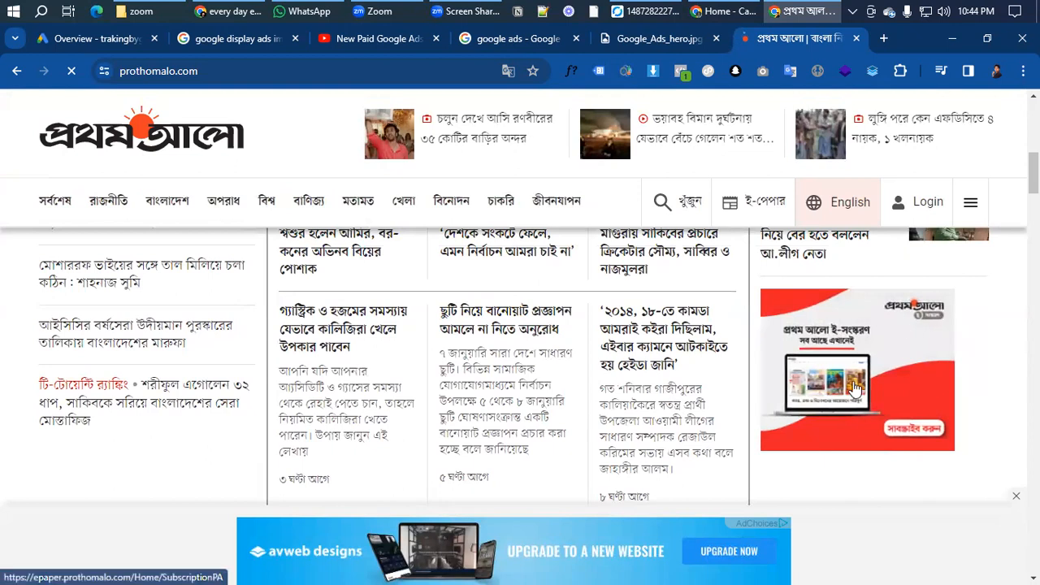
{"action": "scroll", "coordinate": [857, 393], "scroll_direction": "down", "scroll_amount": 3}
{"action": "scroll", "coordinate": [833, 390], "scroll_direction": "down", "scroll_amount": 1}
{"action": "scroll", "coordinate": [831, 387], "scroll_direction": "up", "scroll_amount": 1}
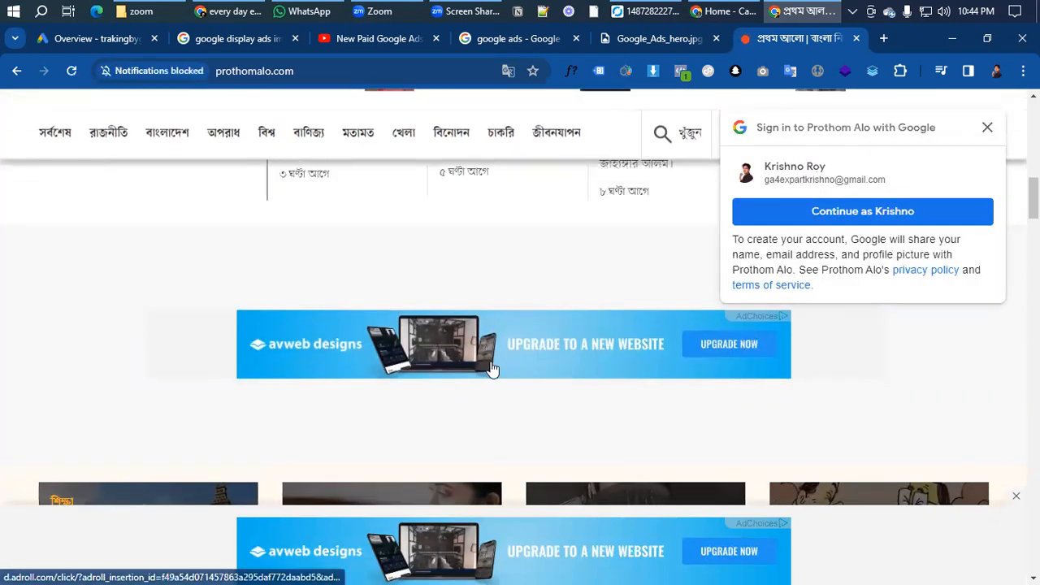
{"action": "scroll", "coordinate": [492, 378], "scroll_direction": "up", "scroll_amount": 1}
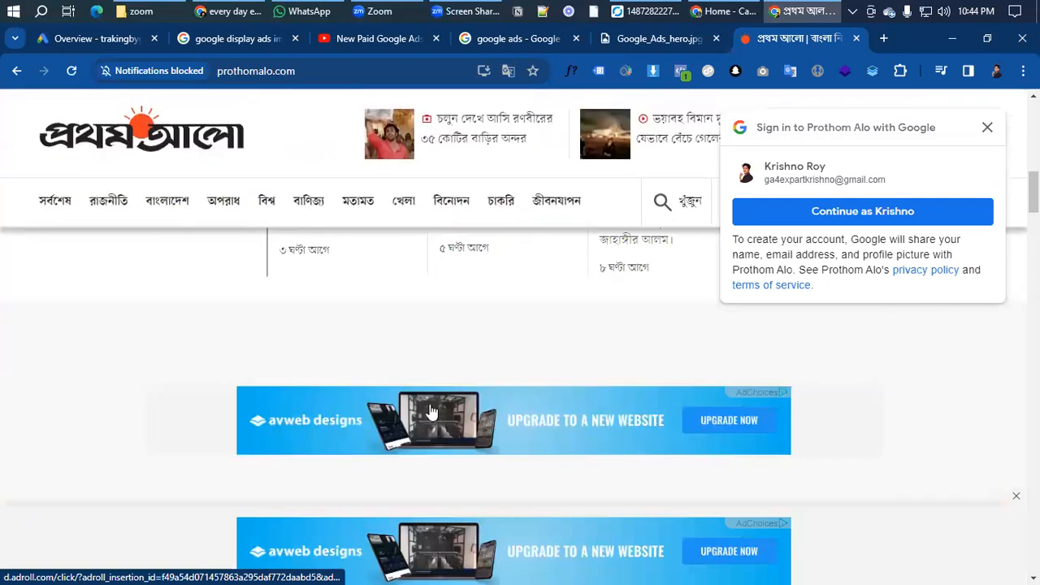
{"action": "scroll", "coordinate": [439, 439], "scroll_direction": "down", "scroll_amount": 2}
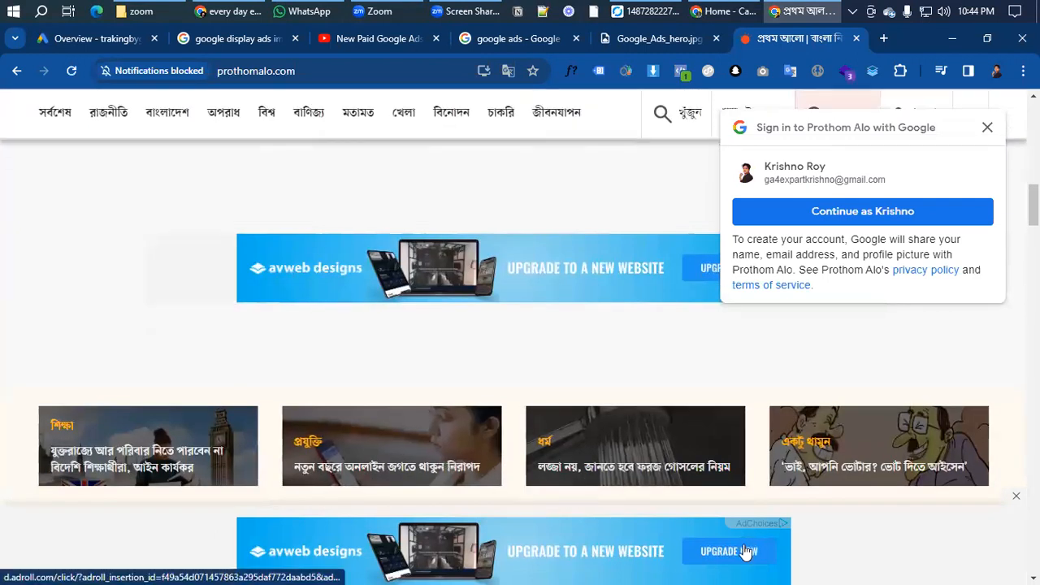
Dismiss the Google sign-in prompt and look through the lower homepage sections for more display ad placements
{"action": "left_click", "coordinate": [987, 128]}
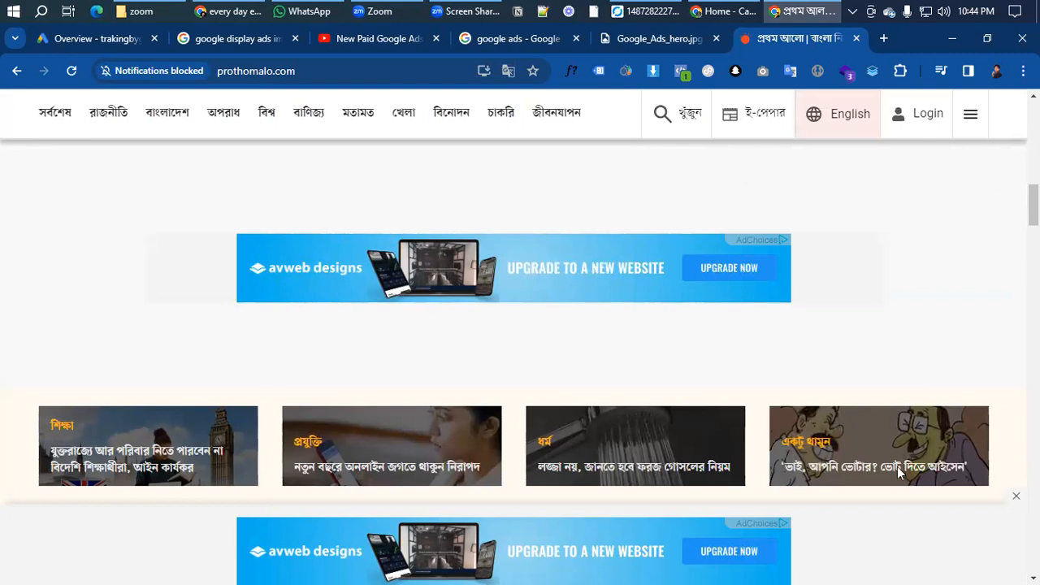
{"action": "scroll", "coordinate": [630, 422], "scroll_direction": "down", "scroll_amount": 2}
{"action": "scroll", "coordinate": [622, 417], "scroll_direction": "down", "scroll_amount": 6}
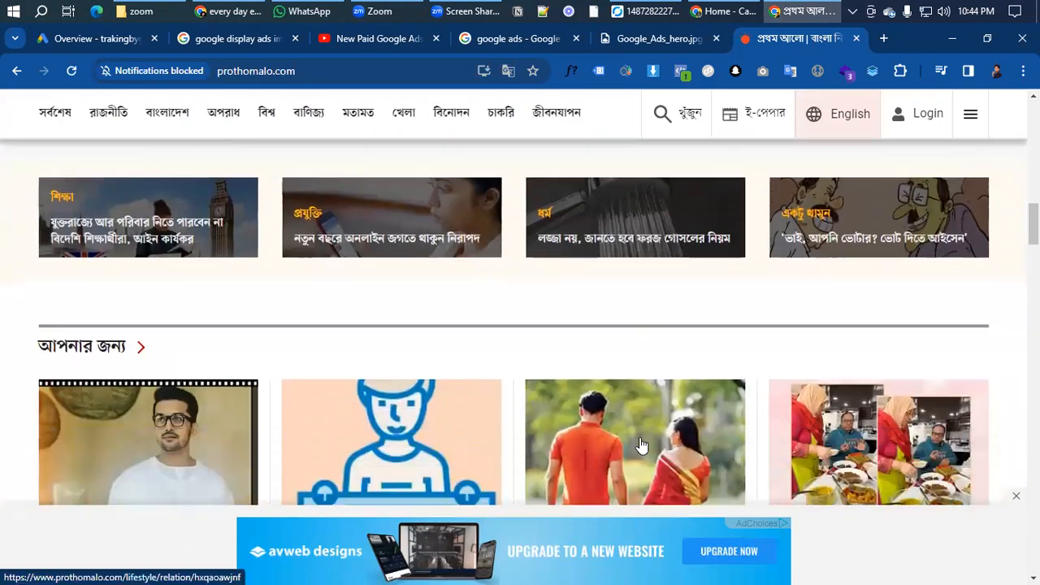
{"action": "scroll", "coordinate": [590, 416], "scroll_direction": "down", "scroll_amount": 7}
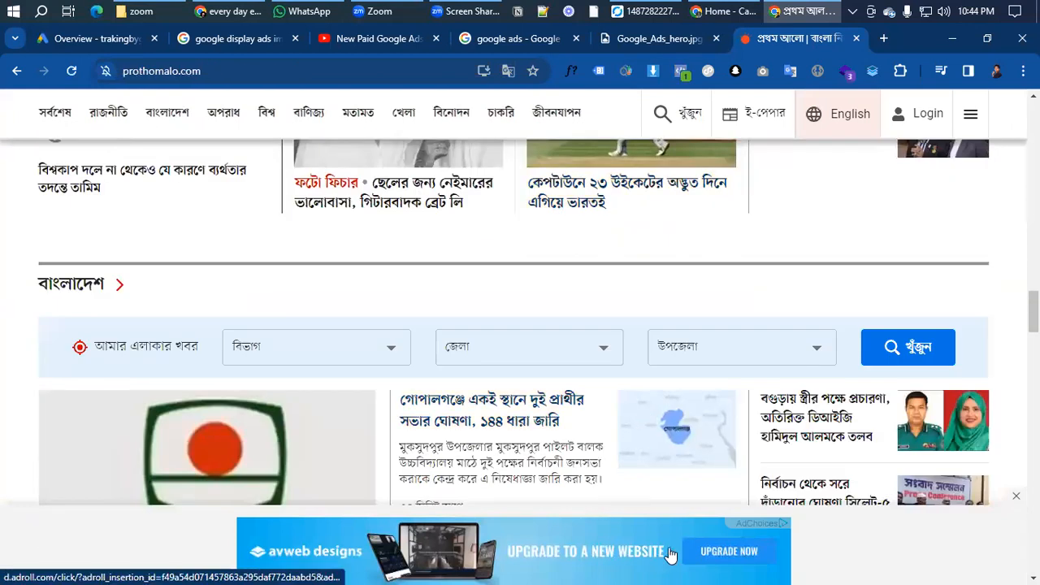
{"action": "scroll", "coordinate": [610, 400], "scroll_direction": "up", "scroll_amount": 3}
{"action": "scroll", "coordinate": [609, 404], "scroll_direction": "up", "scroll_amount": 5}
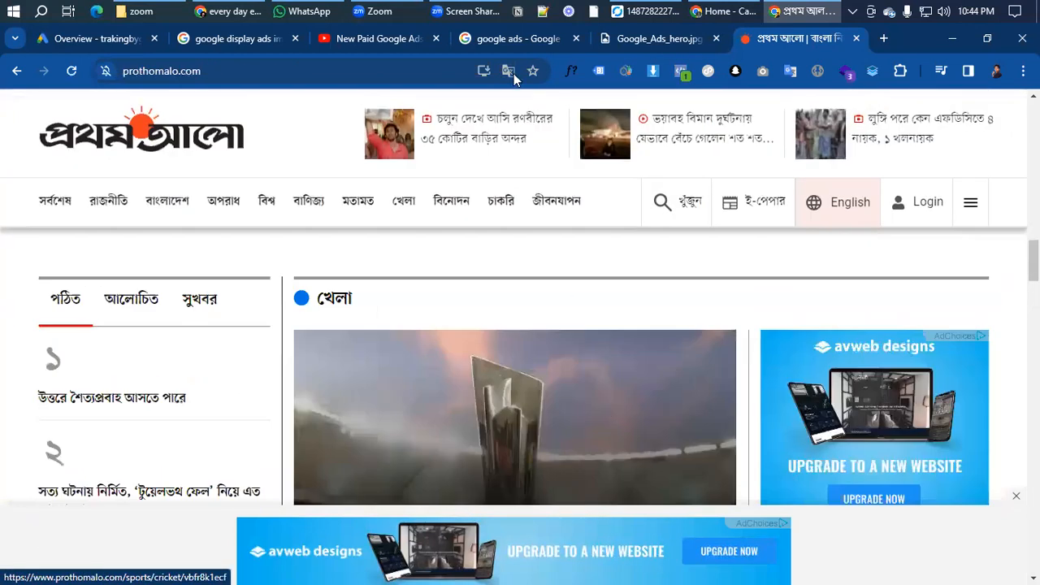
Look at the ads on the open YouTube video page, and compare them with the display ads up to the news homepage's header
{"action": "left_click", "coordinate": [350, 41]}
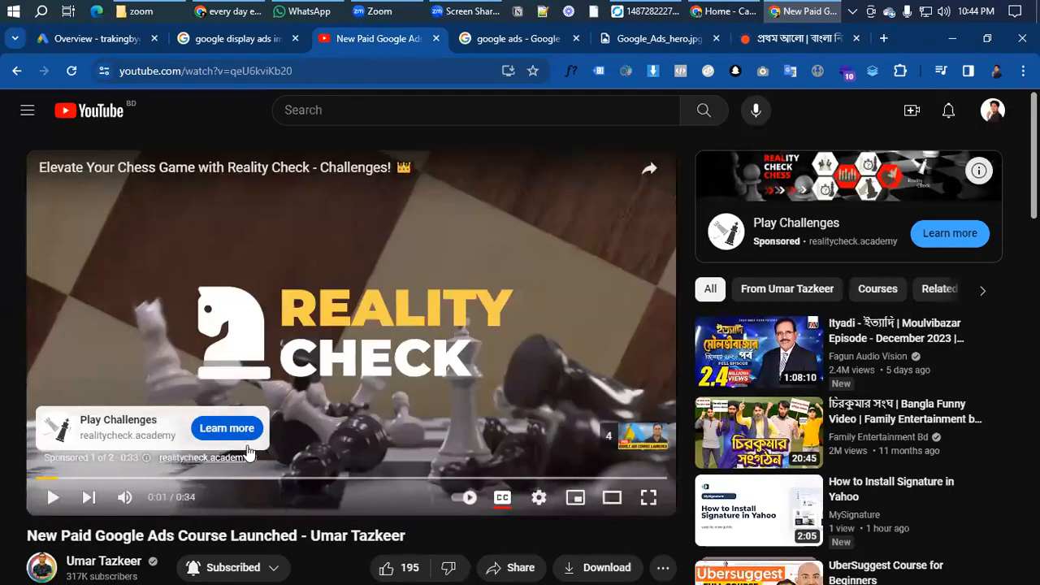
{"action": "left_click", "coordinate": [794, 46]}
{"action": "scroll", "coordinate": [750, 344], "scroll_direction": "down", "scroll_amount": 4}
{"action": "scroll", "coordinate": [769, 329], "scroll_direction": "up", "scroll_amount": 1}
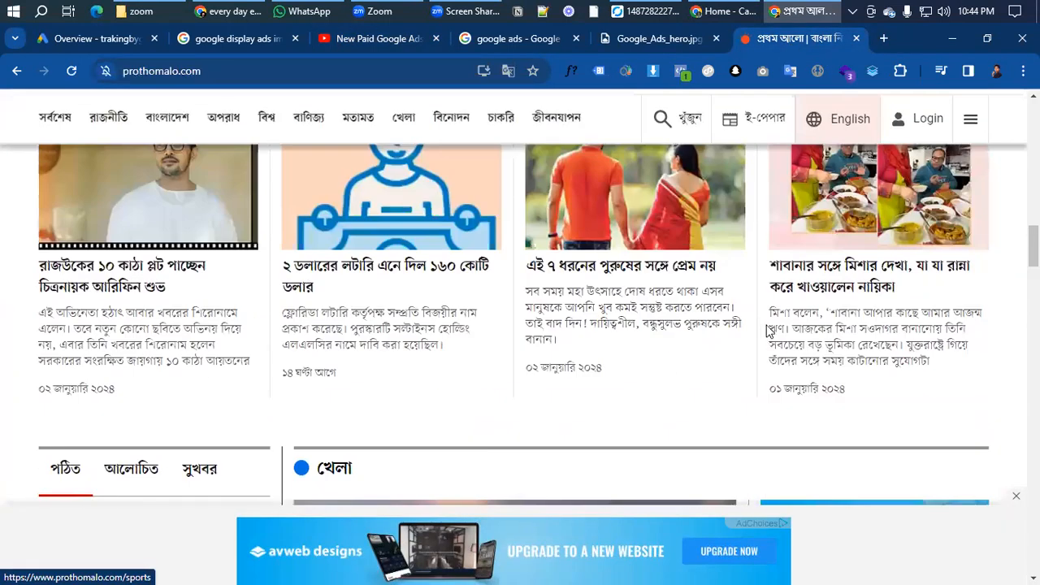
{"action": "scroll", "coordinate": [815, 330], "scroll_direction": "up", "scroll_amount": 5}
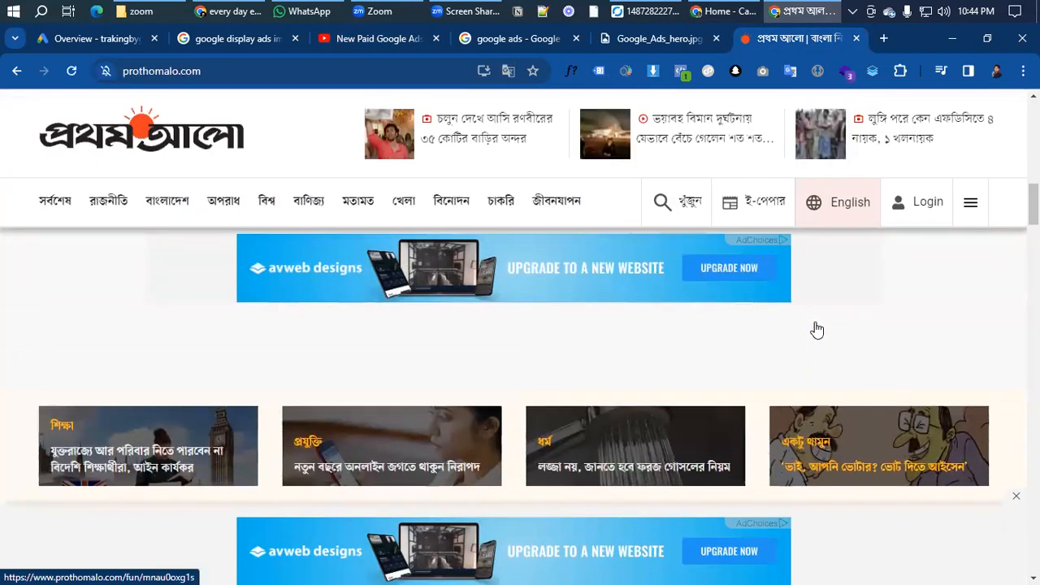
{"action": "scroll", "coordinate": [817, 330], "scroll_direction": "up", "scroll_amount": 5}
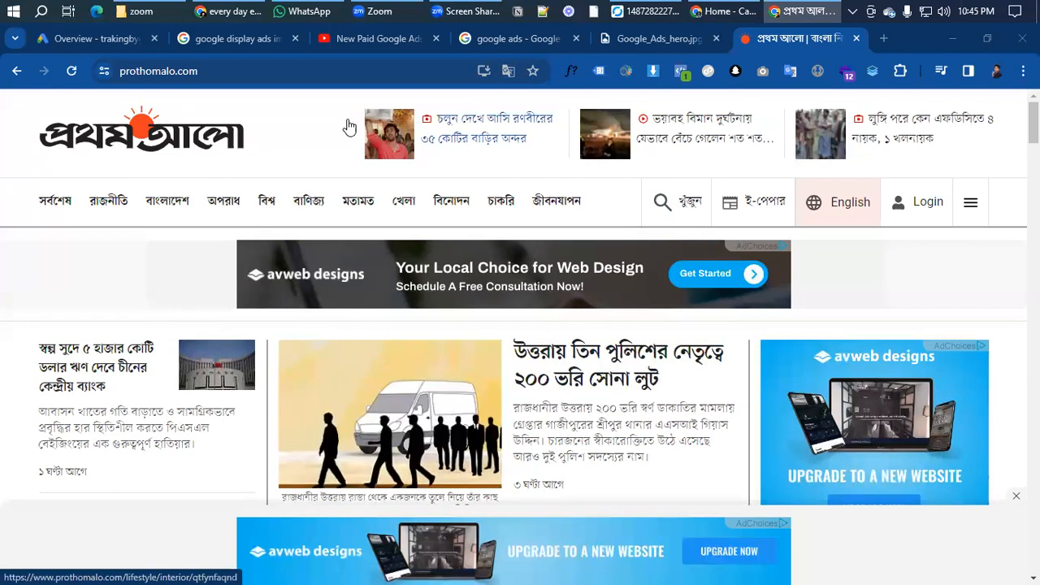
Switch to Google Ads and start a new campaign from the Campaigns page
{"action": "left_click", "coordinate": [99, 36]}
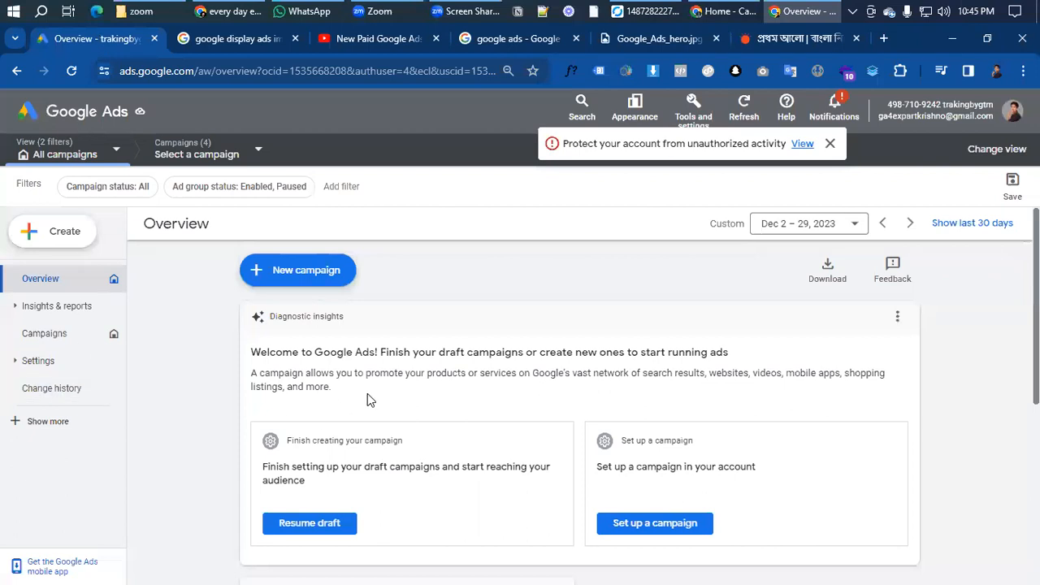
{"action": "left_click", "coordinate": [44, 338]}
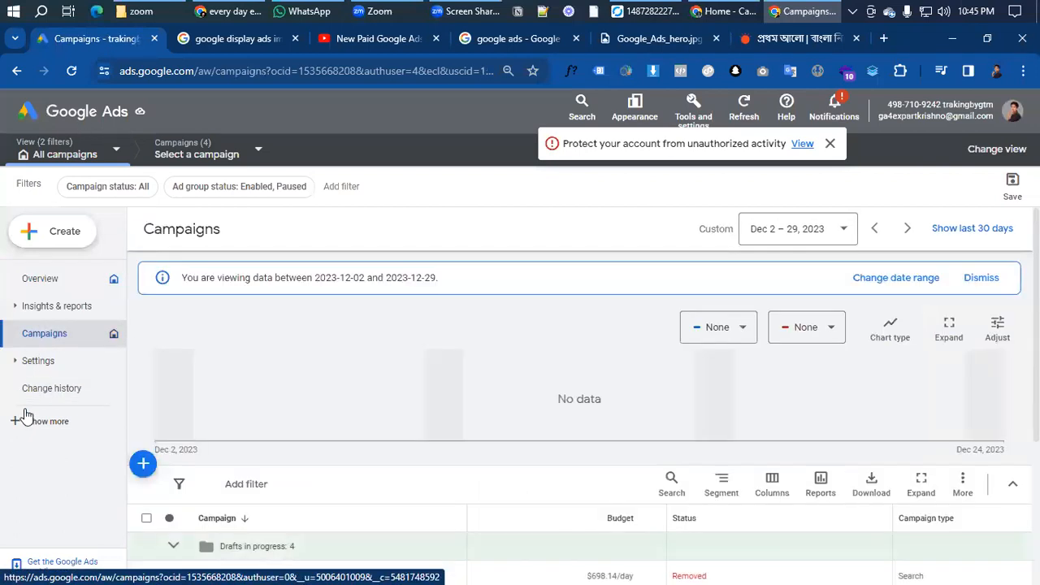
{"action": "scroll", "coordinate": [399, 417], "scroll_direction": "down", "scroll_amount": 3}
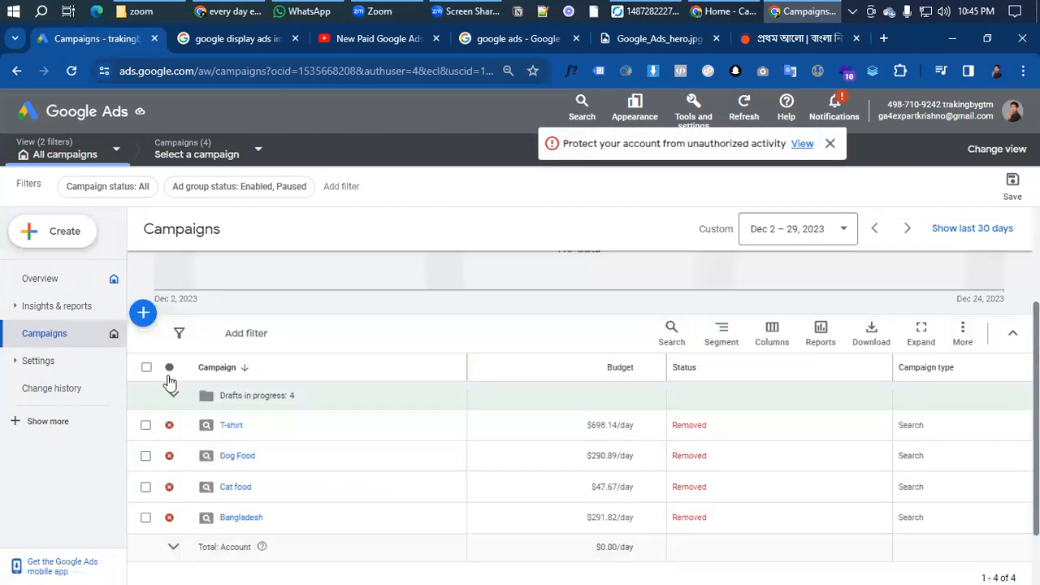
{"action": "left_click", "coordinate": [145, 315]}
{"action": "left_click", "coordinate": [210, 326]}
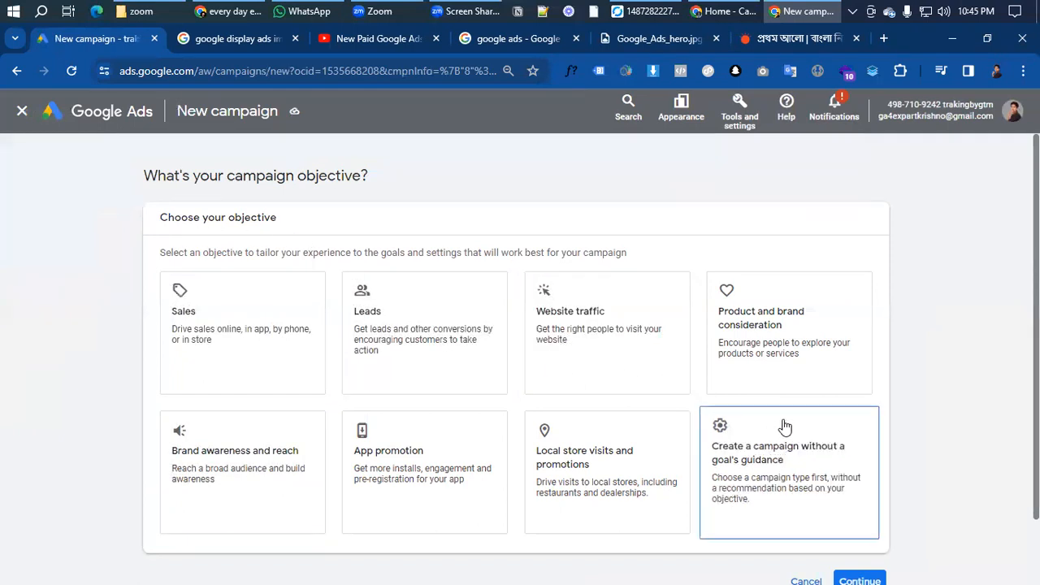
Choose Brand awareness and reach as the campaign objective
{"action": "left_click", "coordinate": [752, 426]}
{"action": "left_click", "coordinate": [181, 393]}
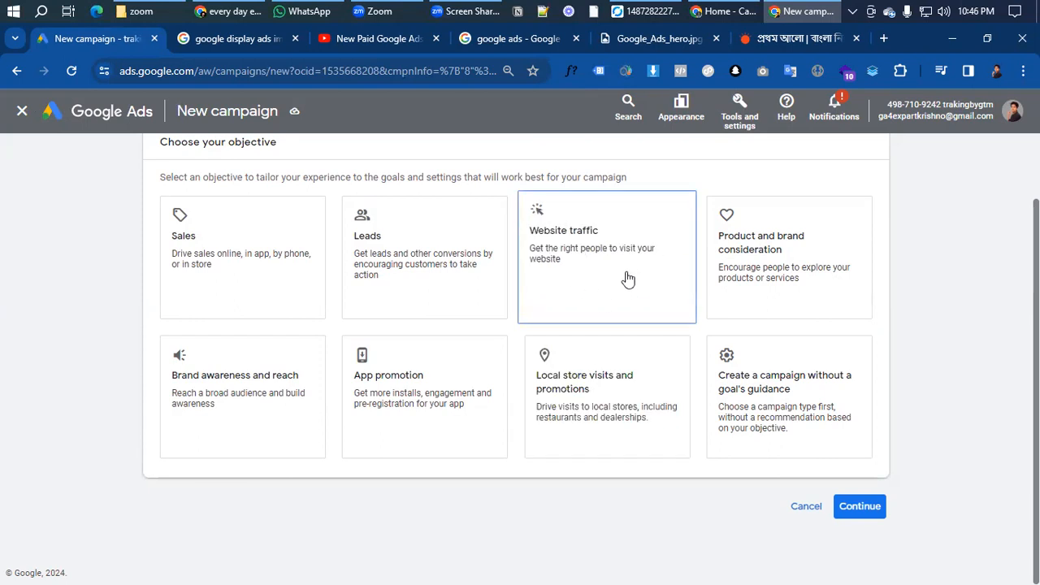
{"action": "left_click", "coordinate": [398, 263]}
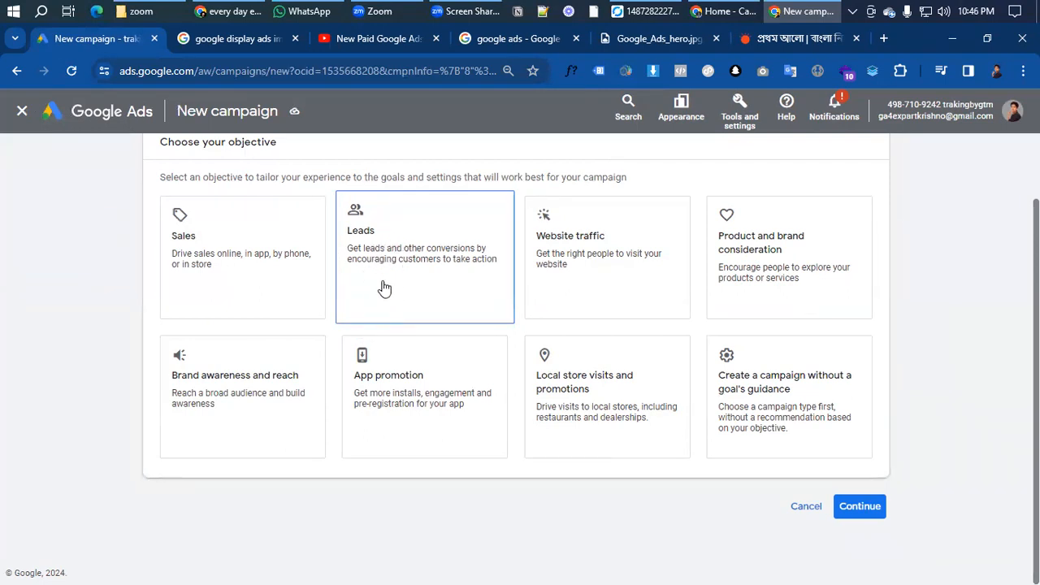
{"action": "left_click", "coordinate": [195, 252]}
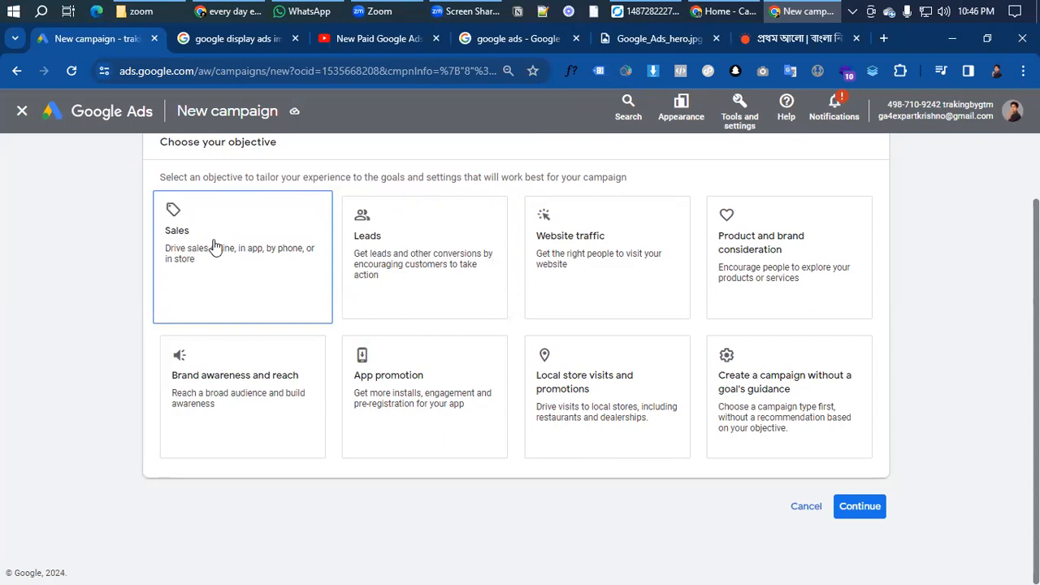
{"action": "left_click", "coordinate": [259, 399]}
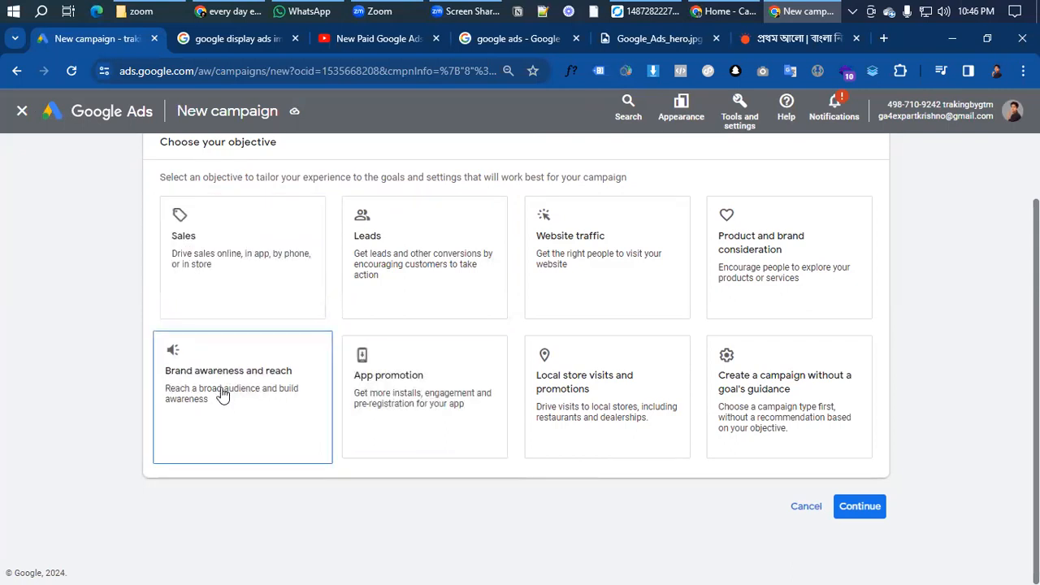
{"action": "left_click", "coordinate": [233, 395]}
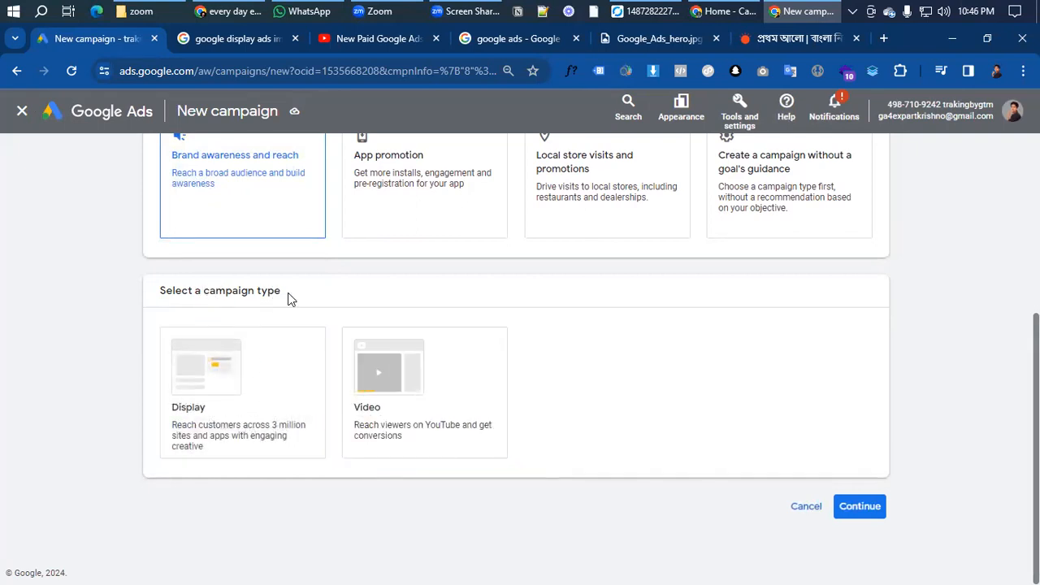
Select Display as the campaign type
{"action": "left_click_drag", "start_coordinate": [291, 299], "coordinate": [163, 292]}
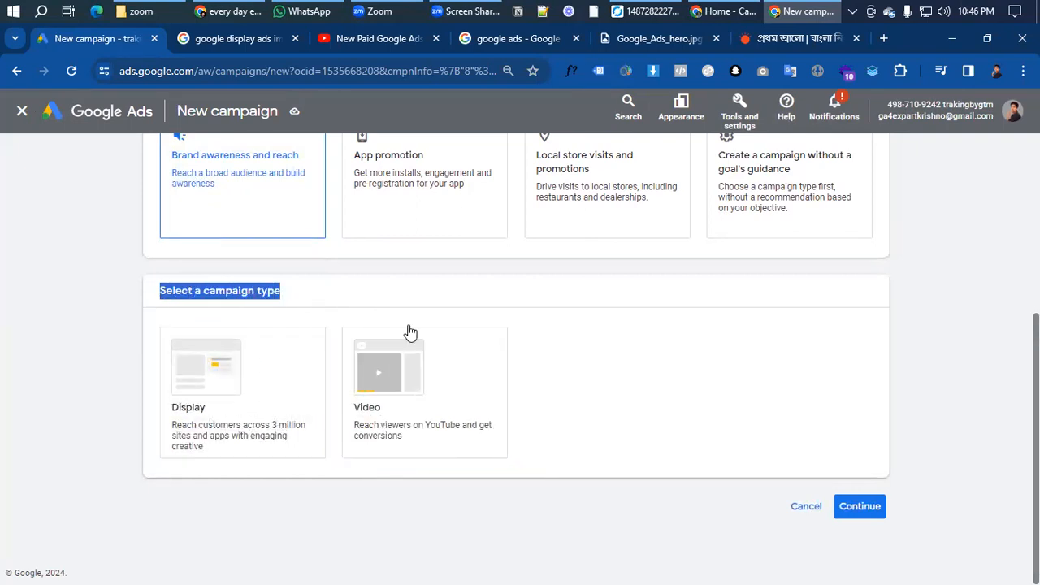
{"action": "left_click", "coordinate": [609, 409]}
{"action": "left_click", "coordinate": [378, 427]}
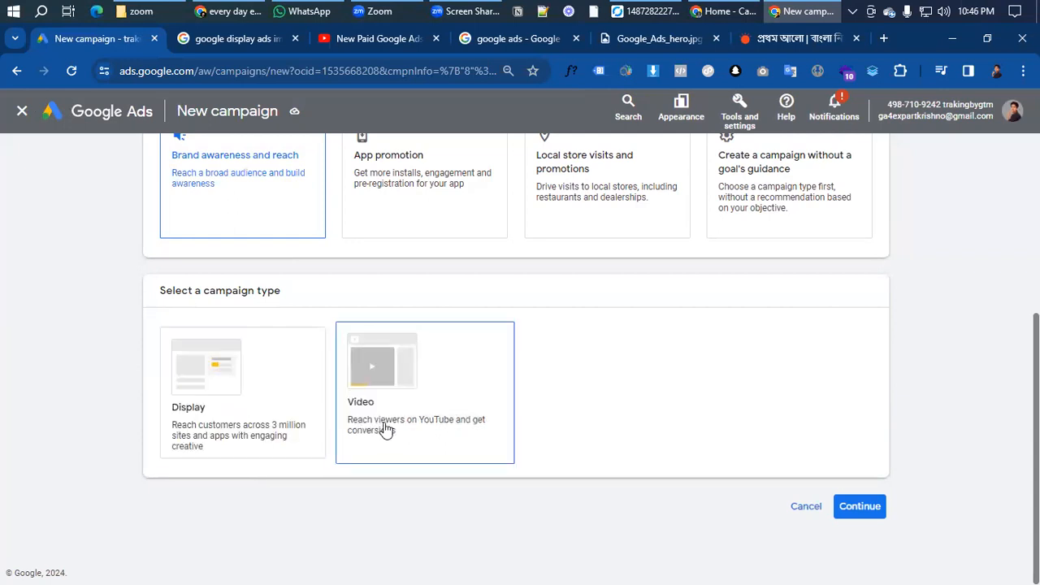
{"action": "left_click", "coordinate": [228, 426]}
{"action": "left_click", "coordinate": [388, 433]}
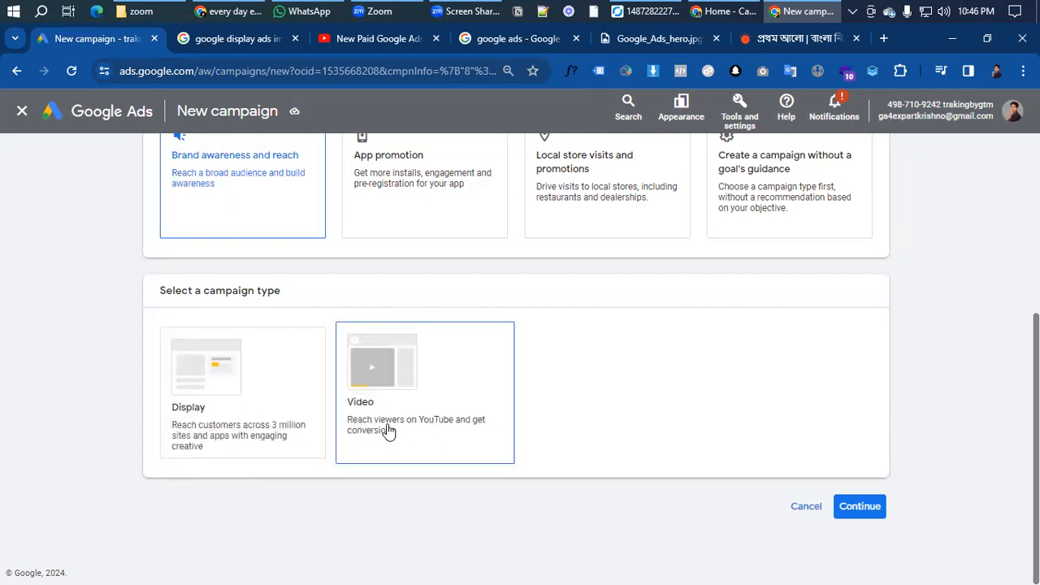
{"action": "left_click", "coordinate": [231, 433]}
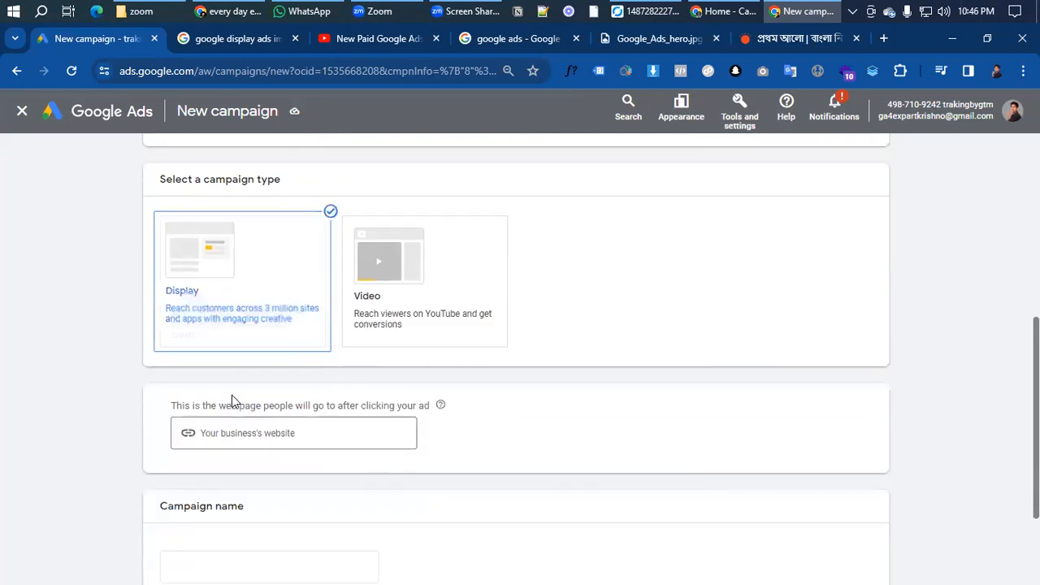
{"action": "scroll", "coordinate": [232, 395], "scroll_direction": "down", "scroll_amount": 3}
{"action": "left_click", "coordinate": [197, 286]}
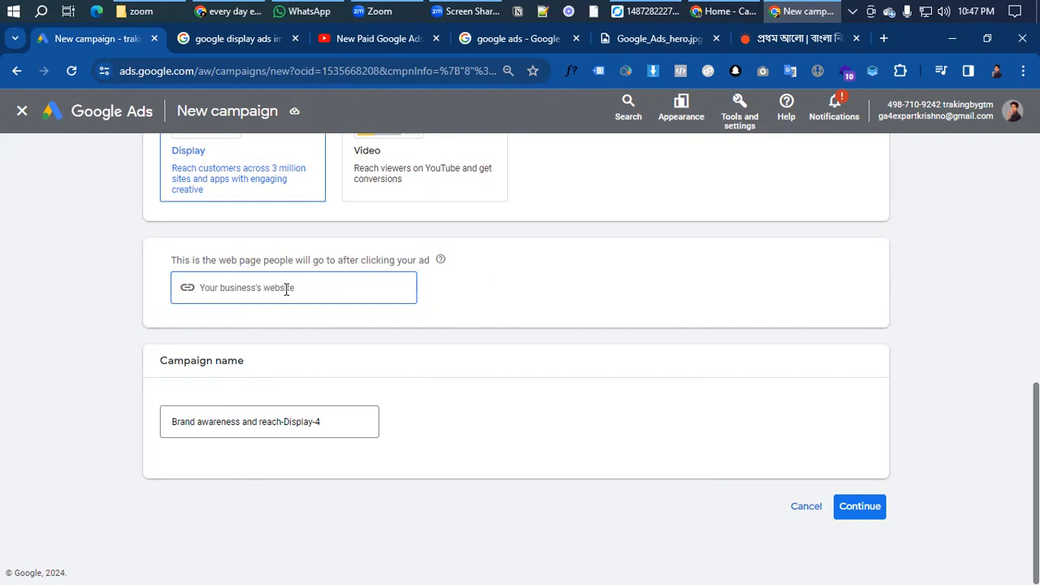
{"action": "type", "text": "w"}
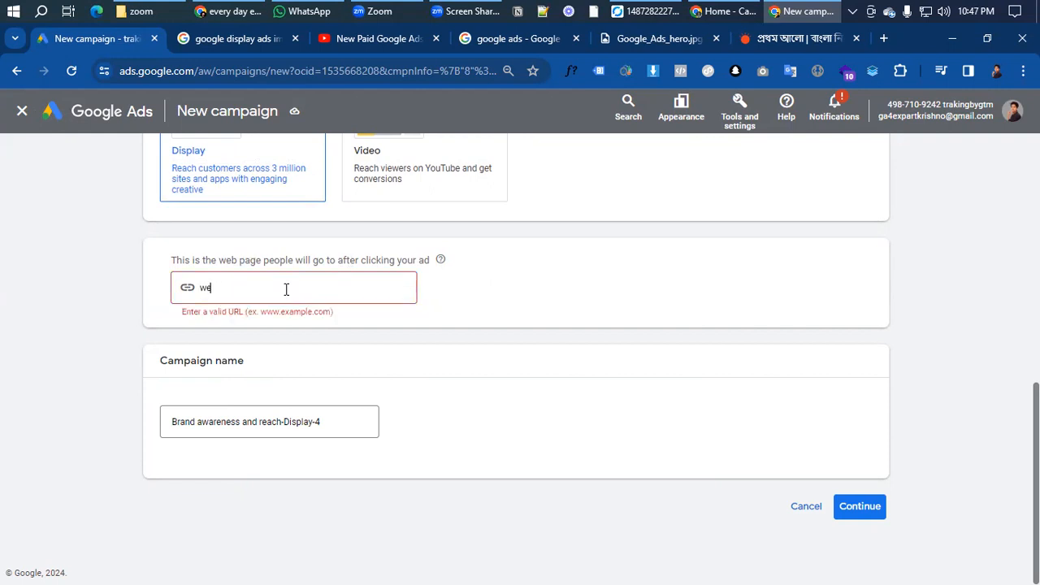
{"action": "key", "text": "BackSpace"}
{"action": "type", "text": "H"}
{"action": "key", "text": "BackSpace"}
{"action": "type", "text": "htt"}
{"action": "type", "text": ".com"}
Rename the campaign to Trackingbygtm and continue by starting a new campaign instead of a saved draft
{"action": "scroll", "coordinate": [350, 374], "scroll_direction": "up", "scroll_amount": 1}
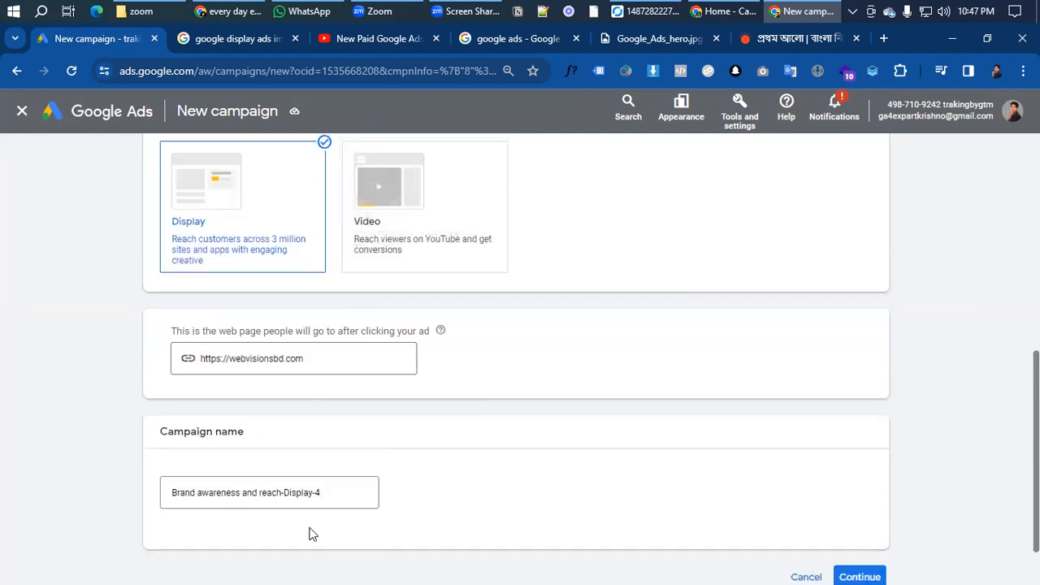
{"action": "left_click_drag", "start_coordinate": [331, 496], "coordinate": [102, 497]}
{"action": "scroll", "coordinate": [103, 497], "scroll_direction": "down", "scroll_amount": 1}
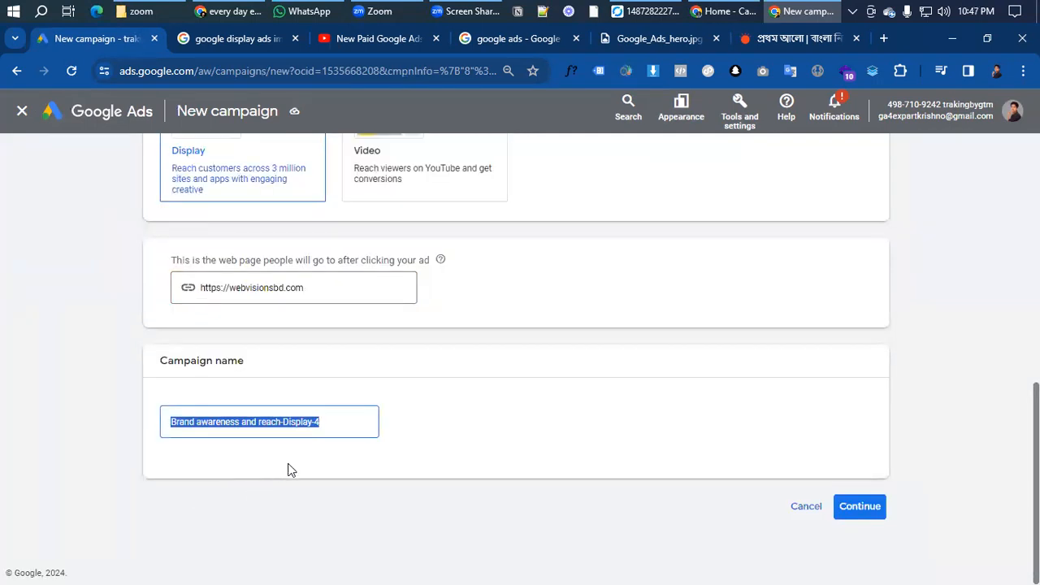
{"action": "key", "text": "BackSpace"}
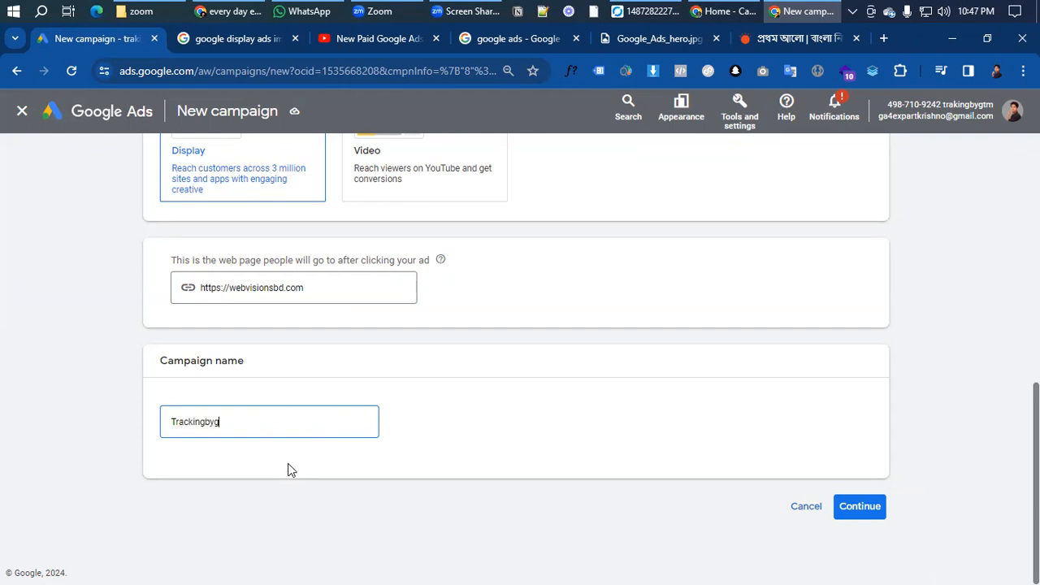
{"action": "type", "text": "m"}
{"action": "left_click_drag", "start_coordinate": [256, 436], "coordinate": [157, 426]}
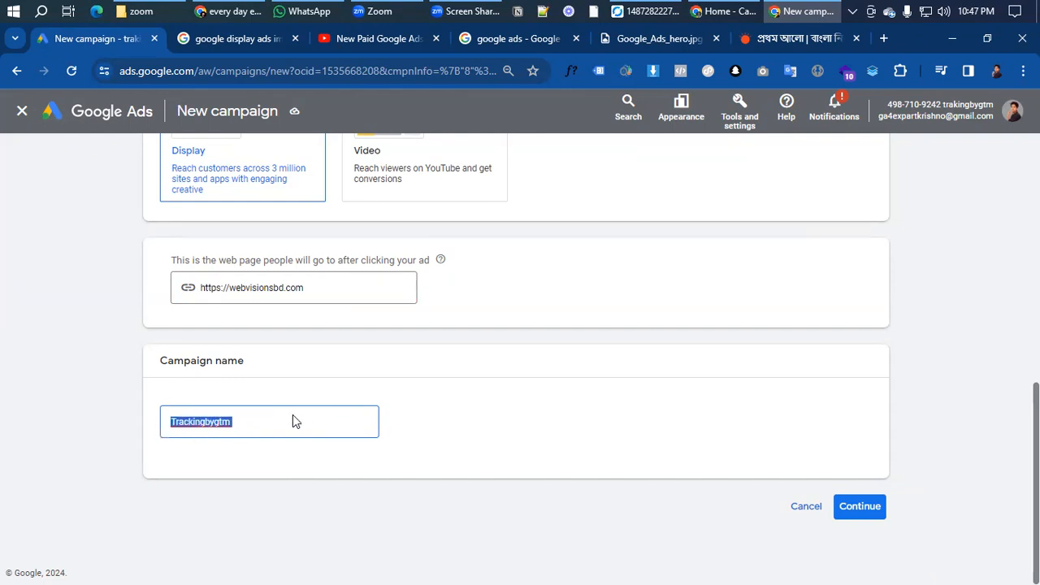
{"action": "left_click", "coordinate": [262, 421]}
{"action": "left_click_drag", "start_coordinate": [250, 422], "coordinate": [151, 425]}
{"action": "left_click", "coordinate": [297, 389]}
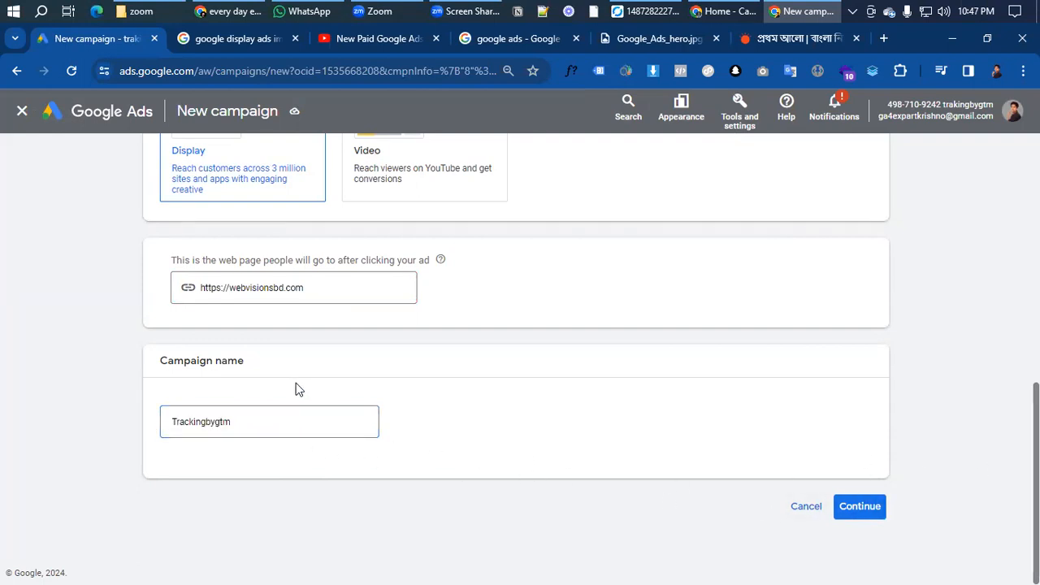
{"action": "left_click", "coordinate": [864, 511]}
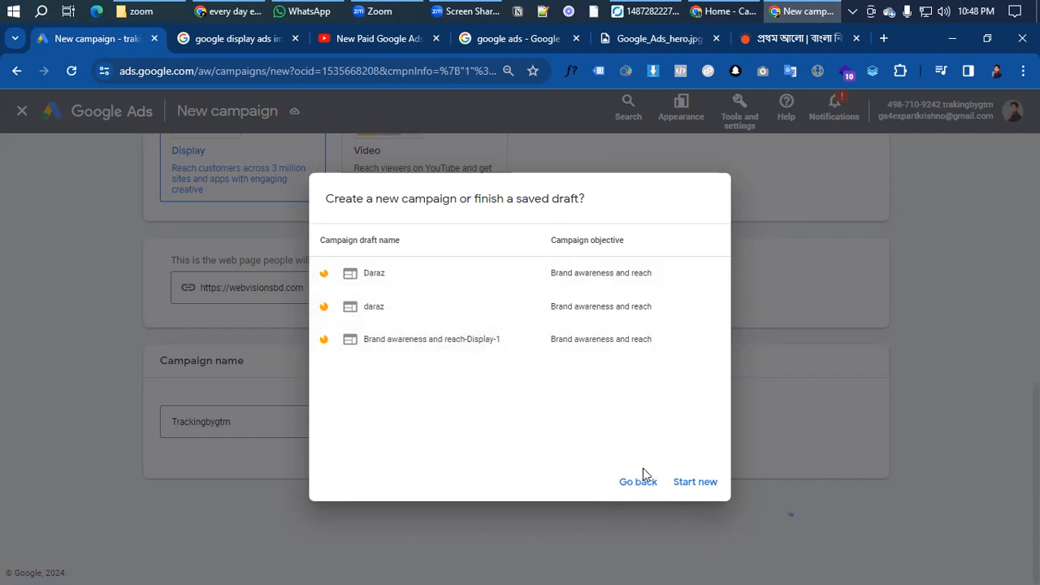
{"action": "left_click", "coordinate": [699, 488]}
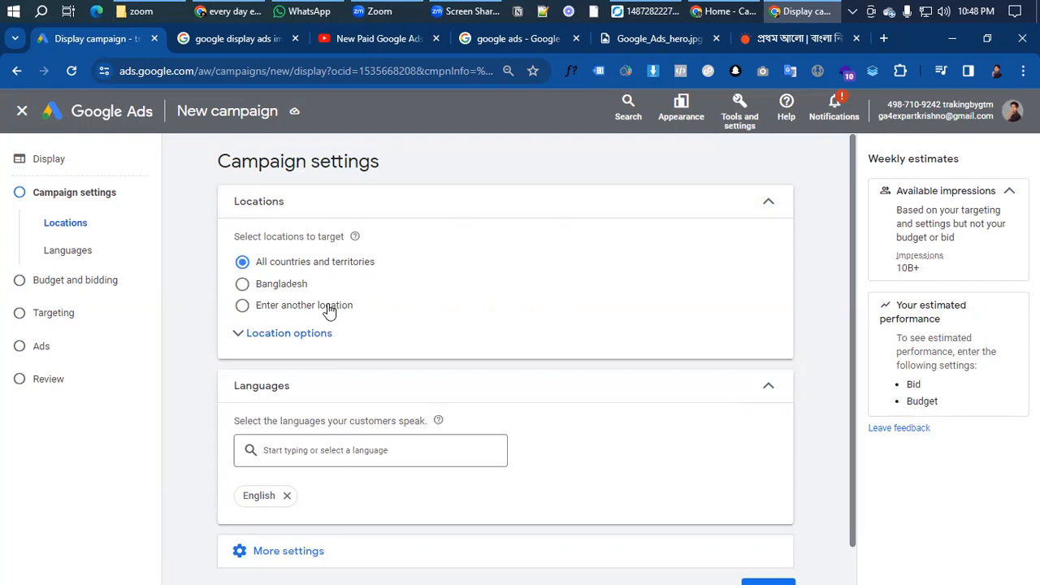
Target Bangladesh, add Bengali to the campaign's languages, and continue to the budget and bidding settings
{"action": "left_click", "coordinate": [242, 285]}
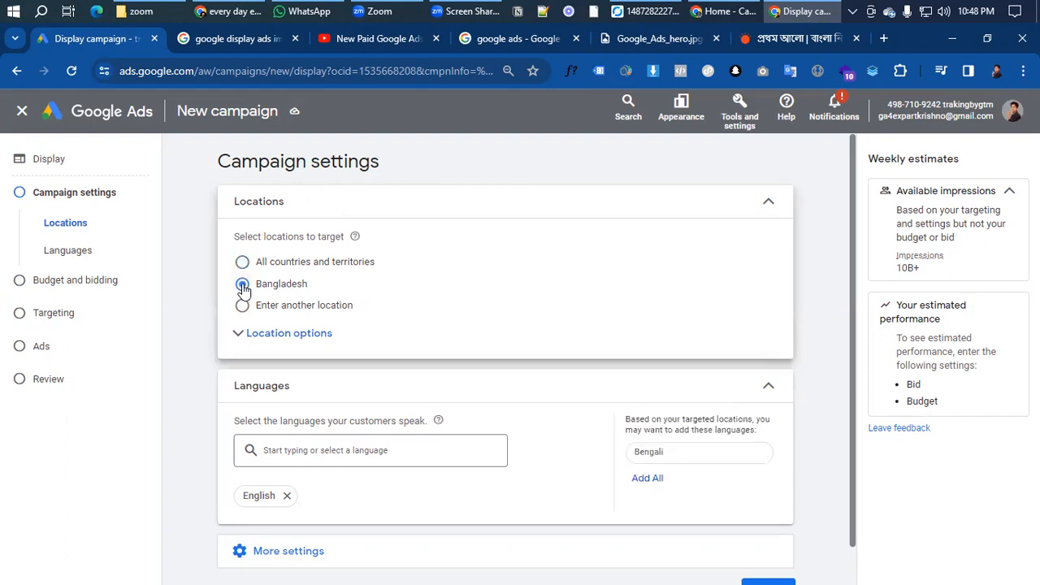
{"action": "scroll", "coordinate": [362, 314], "scroll_direction": "down", "scroll_amount": 1}
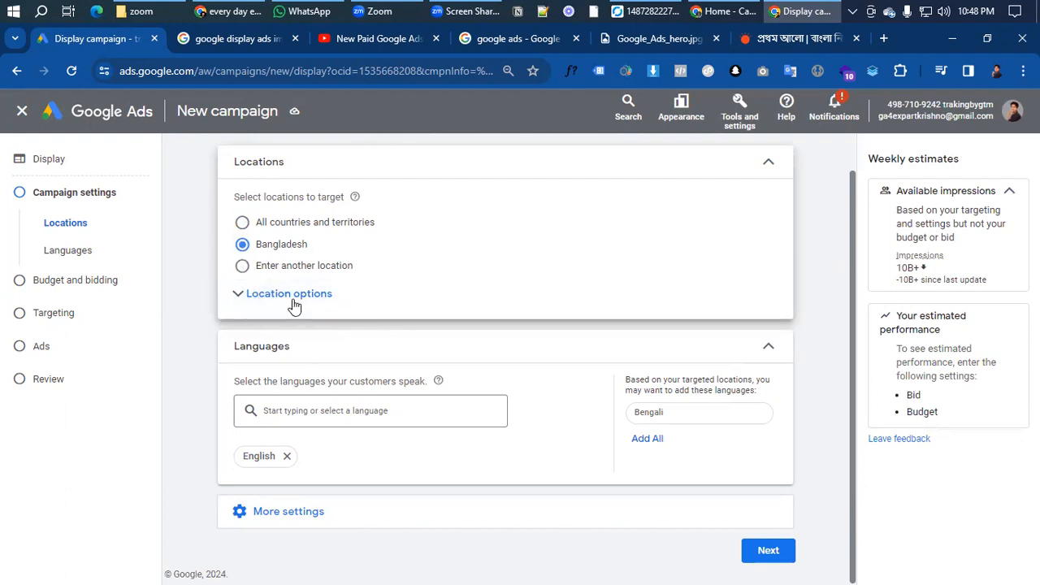
{"action": "left_click", "coordinate": [310, 411]}
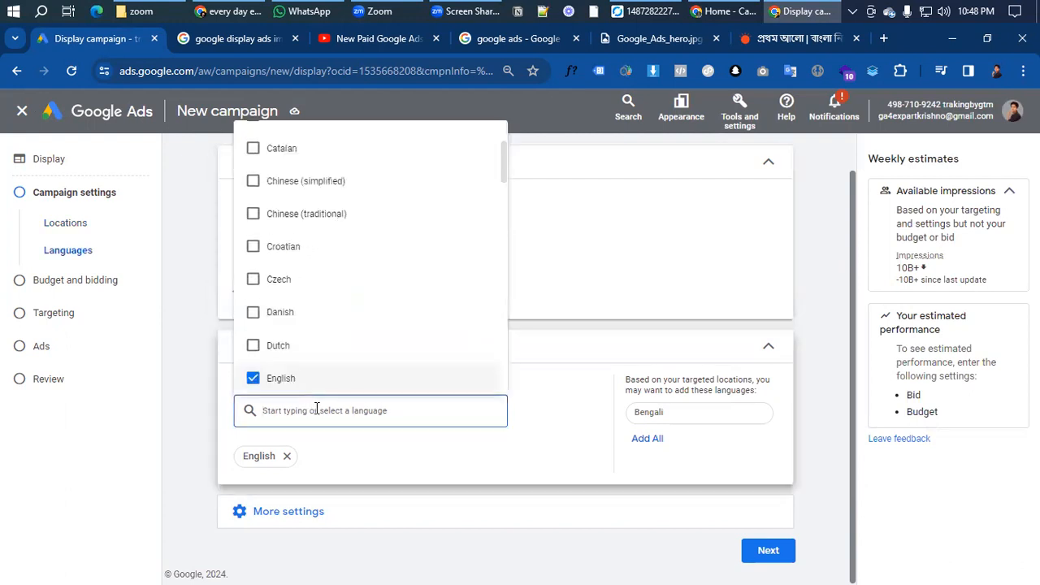
{"action": "type", "text": "be"}
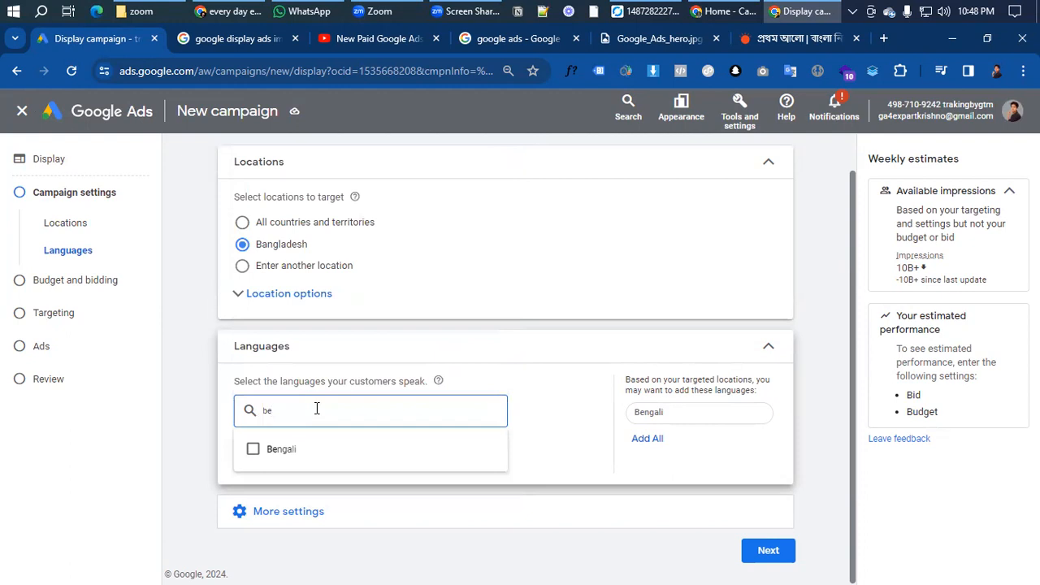
{"action": "left_click", "coordinate": [290, 456]}
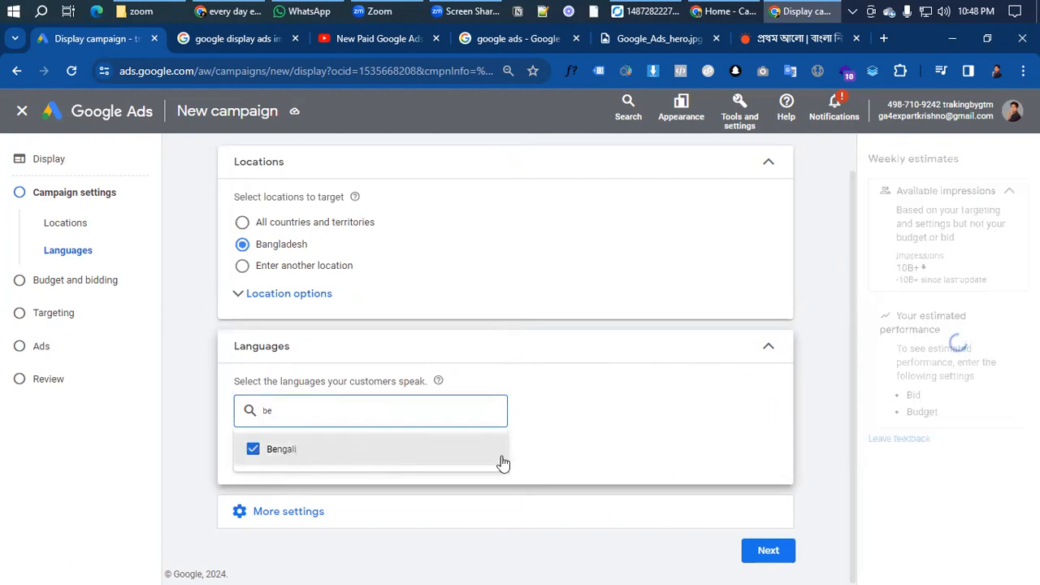
{"action": "left_click", "coordinate": [800, 456]}
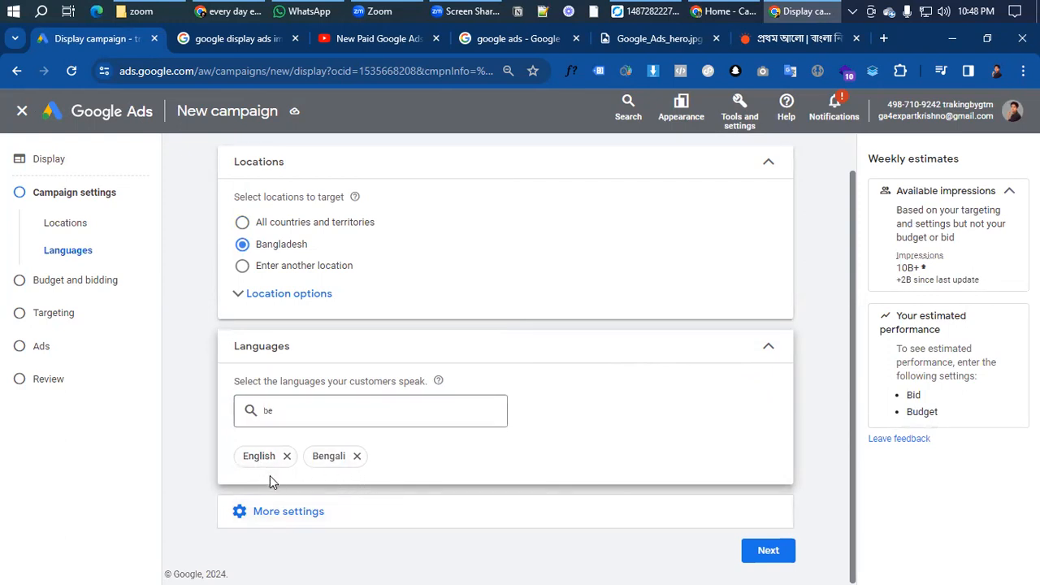
{"action": "left_click", "coordinate": [769, 552]}
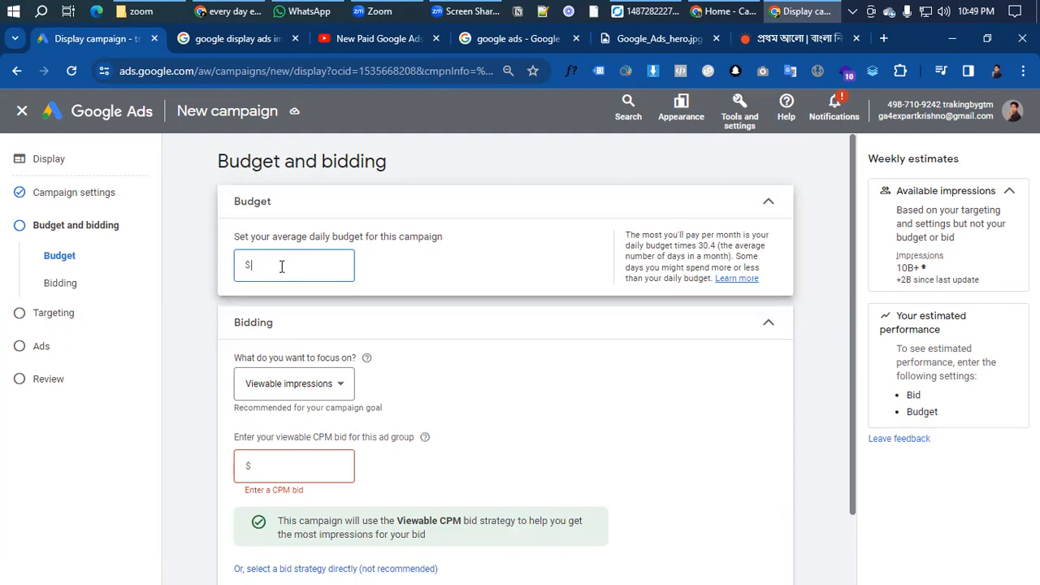
Set the campaign's average daily budget to $30
{"action": "type", "text": "30"}
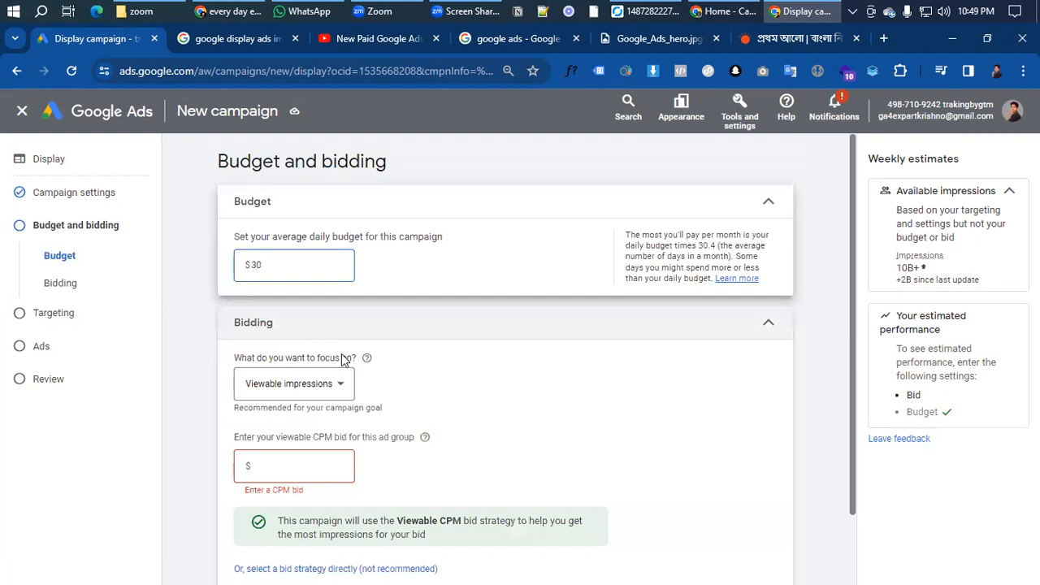
{"action": "scroll", "coordinate": [439, 366], "scroll_direction": "down", "scroll_amount": 1}
{"action": "scroll", "coordinate": [439, 366], "scroll_direction": "up", "scroll_amount": 1}
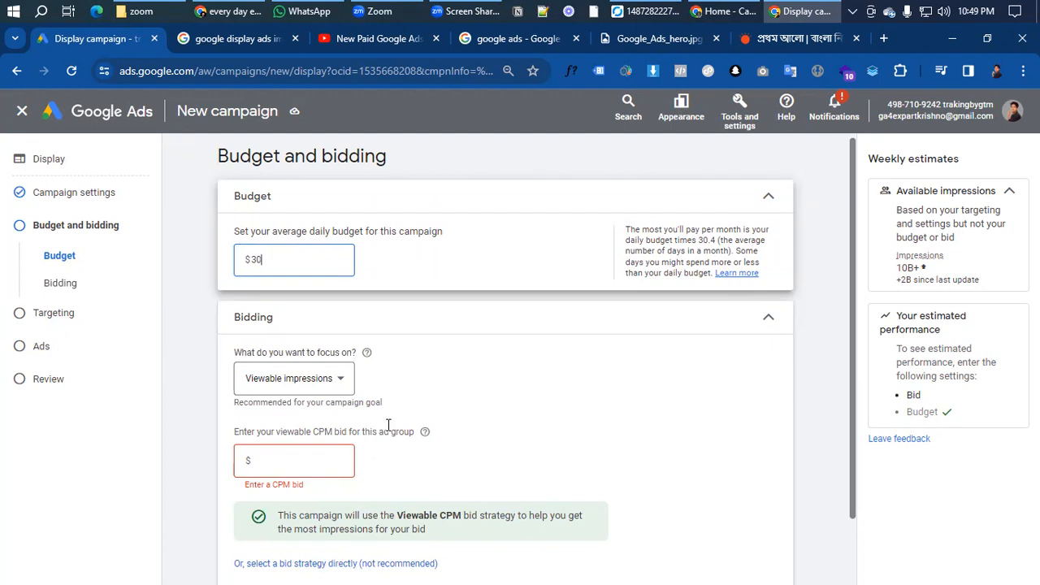
Review the bidding focus options, keep Viewable impressions, and set the ad group's viewable CPM bid to $0.15
{"action": "left_click", "coordinate": [341, 380]}
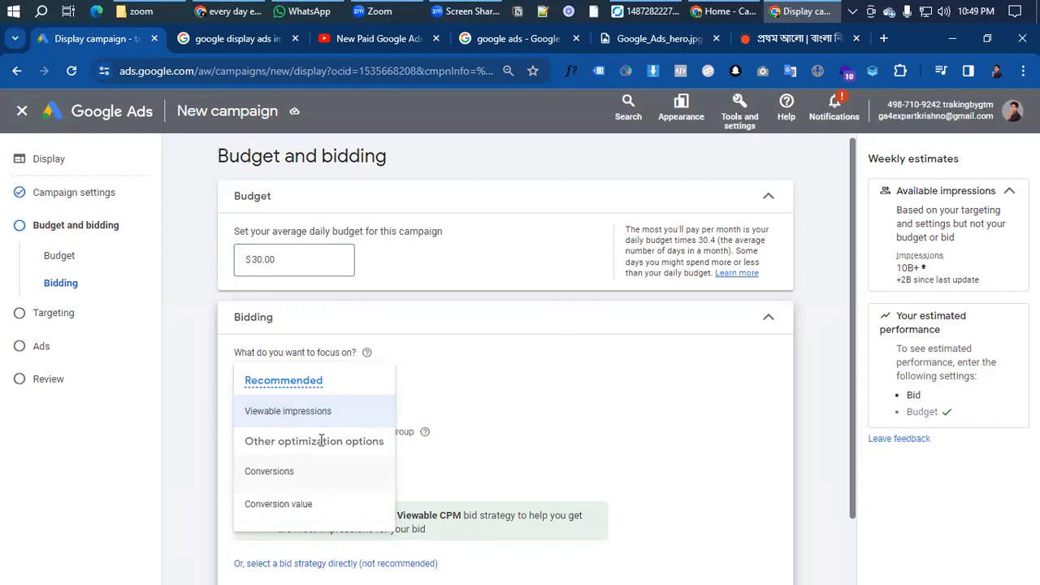
{"action": "left_click", "coordinate": [473, 379]}
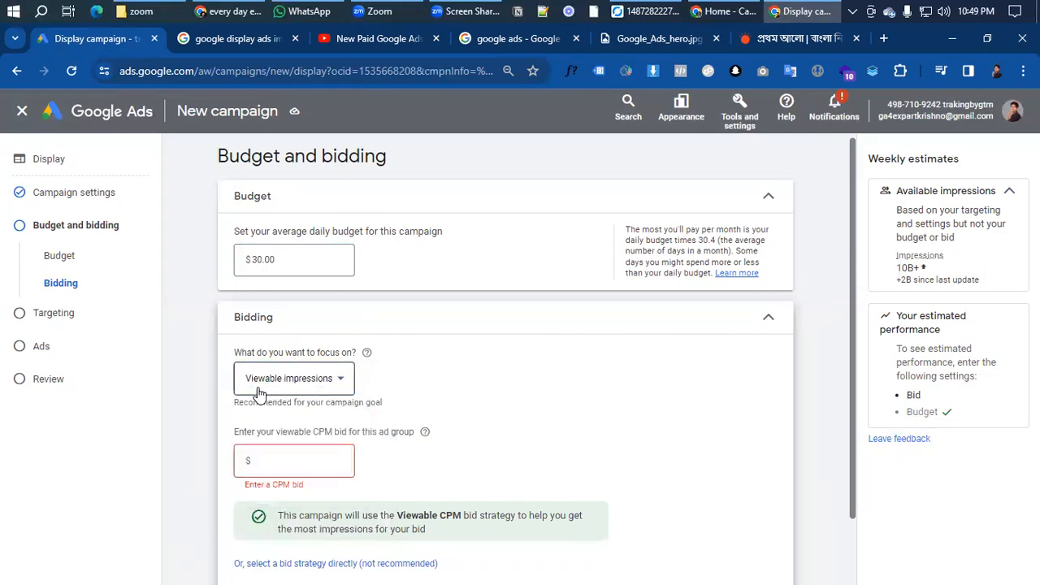
{"action": "left_click", "coordinate": [274, 470]}
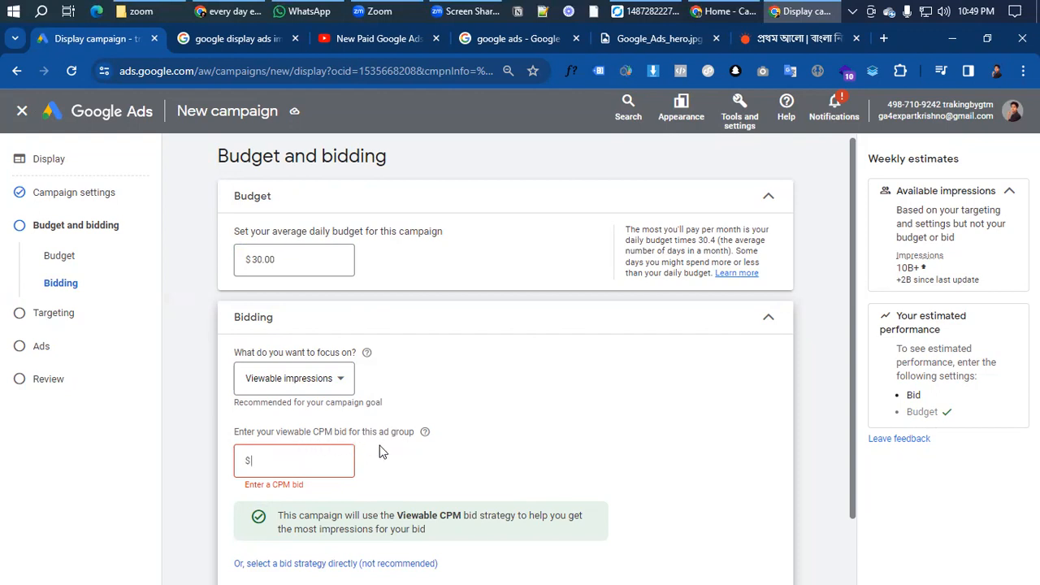
{"action": "scroll", "coordinate": [300, 458], "scroll_direction": "down", "scroll_amount": 1}
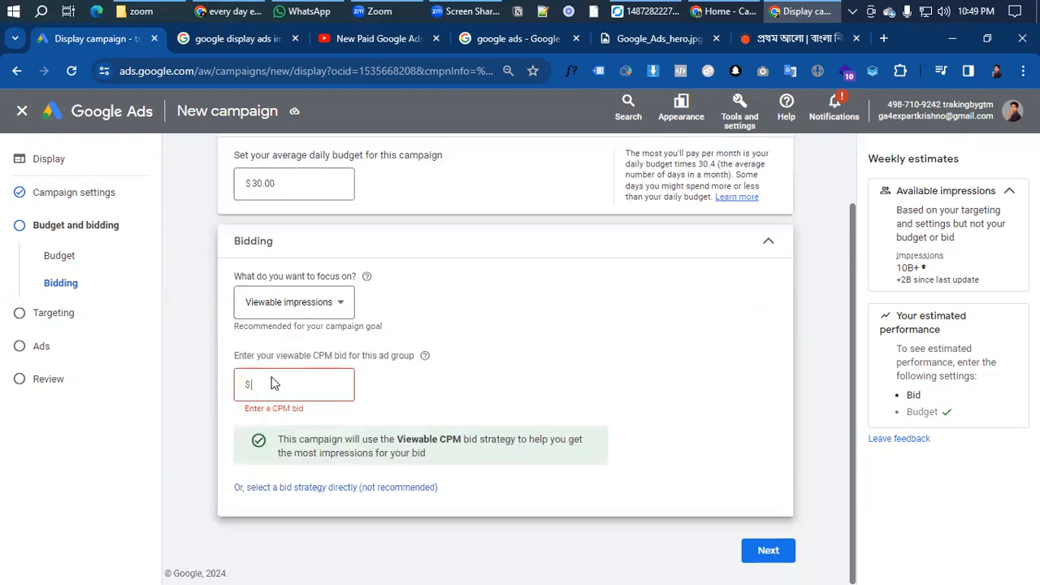
{"action": "type", "text": "0.15"}
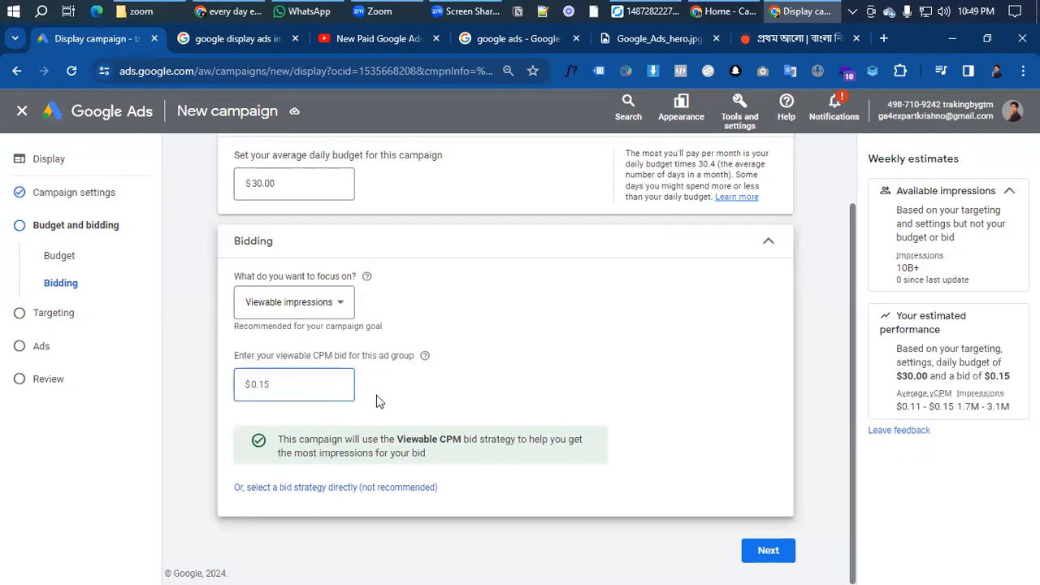
{"action": "left_click_drag", "start_coordinate": [290, 383], "coordinate": [237, 389]}
{"action": "left_click", "coordinate": [317, 383]}
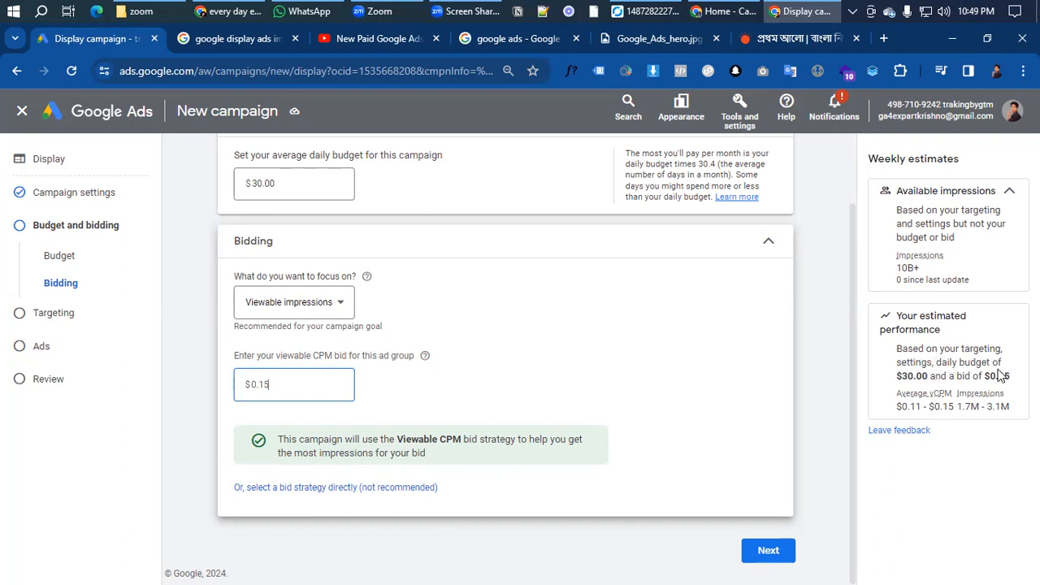
Examine the estimated average vCPM and impressions for this budget and bid, and continue to the targeting settings
{"action": "left_click_drag", "start_coordinate": [929, 377], "coordinate": [1010, 376]}
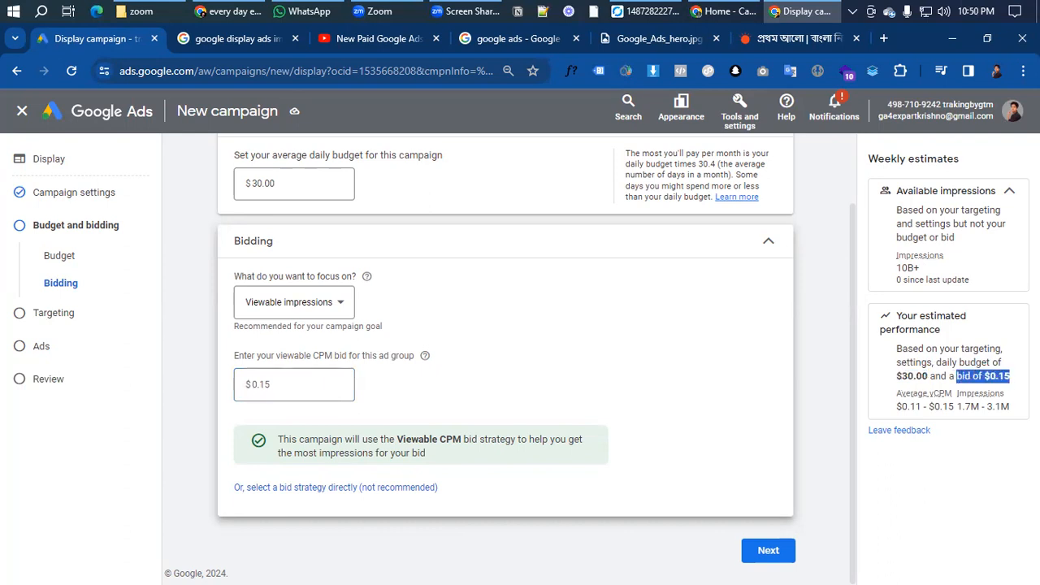
{"action": "left_click_drag", "start_coordinate": [896, 392], "coordinate": [988, 394]}
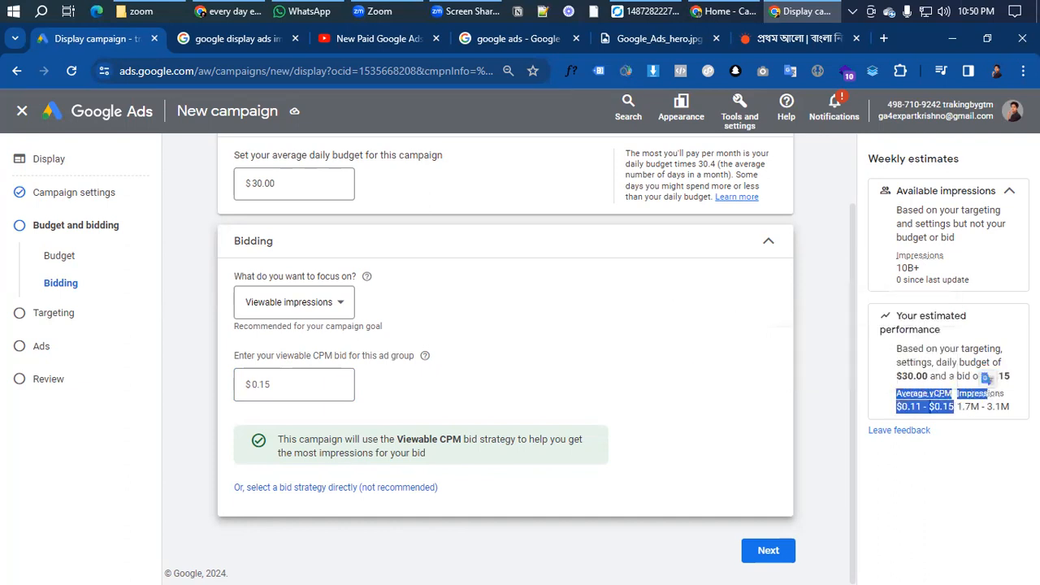
{"action": "left_click", "coordinate": [931, 404]}
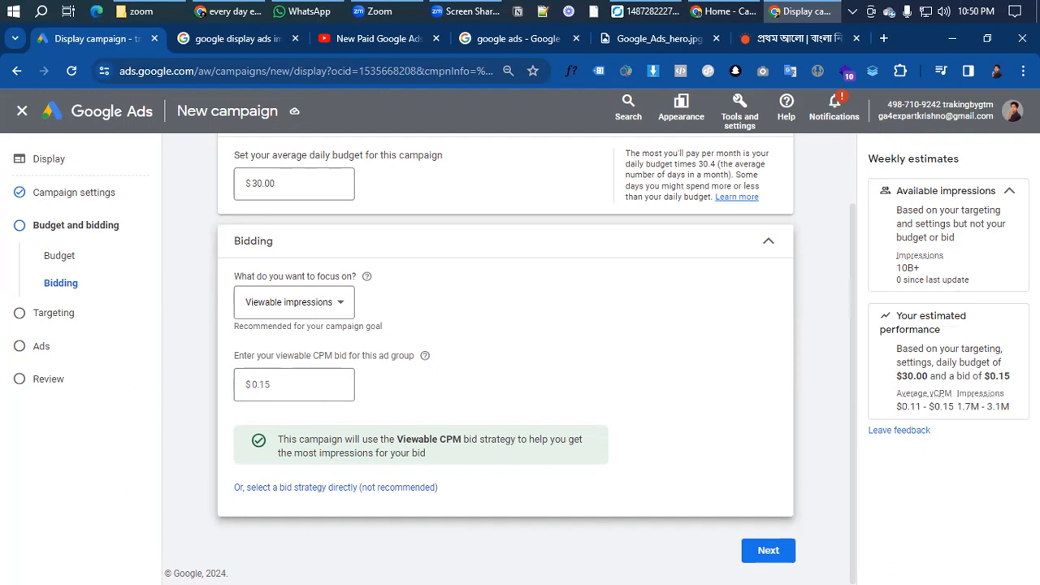
{"action": "mouse_move", "coordinate": [930, 395]}
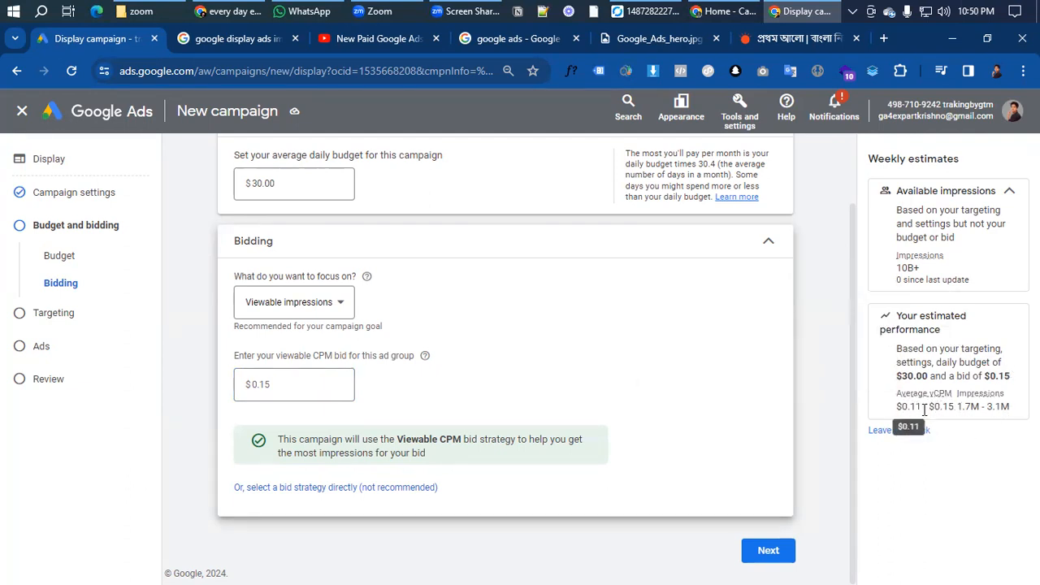
{"action": "left_click_drag", "start_coordinate": [919, 406], "coordinate": [909, 406]}
{"action": "left_click_drag", "start_coordinate": [954, 408], "coordinate": [903, 409]}
{"action": "left_click_drag", "start_coordinate": [1010, 408], "coordinate": [957, 409]}
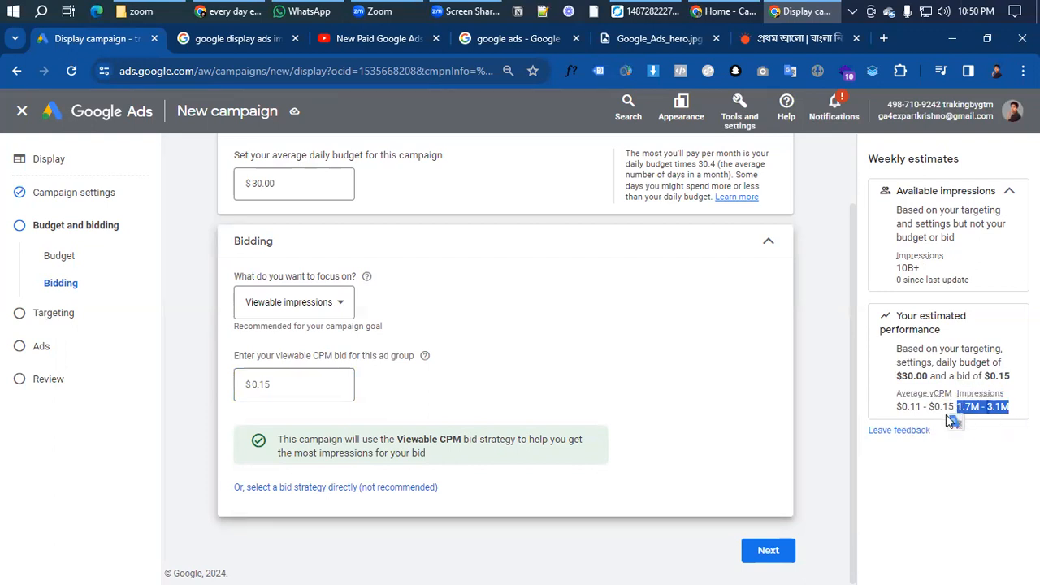
{"action": "left_click_drag", "start_coordinate": [923, 406], "coordinate": [901, 407]}
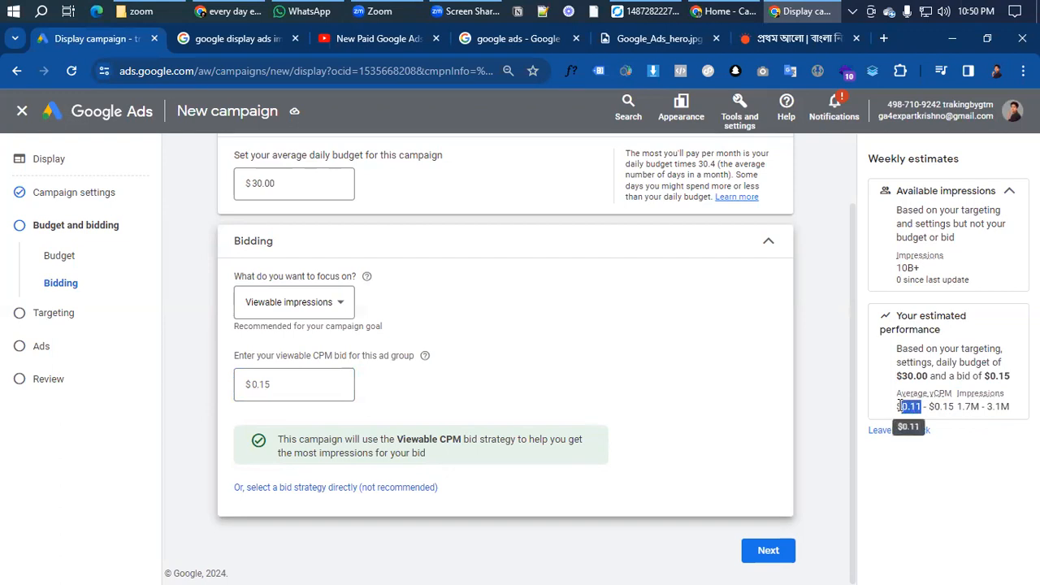
{"action": "double_click", "coordinate": [975, 406]}
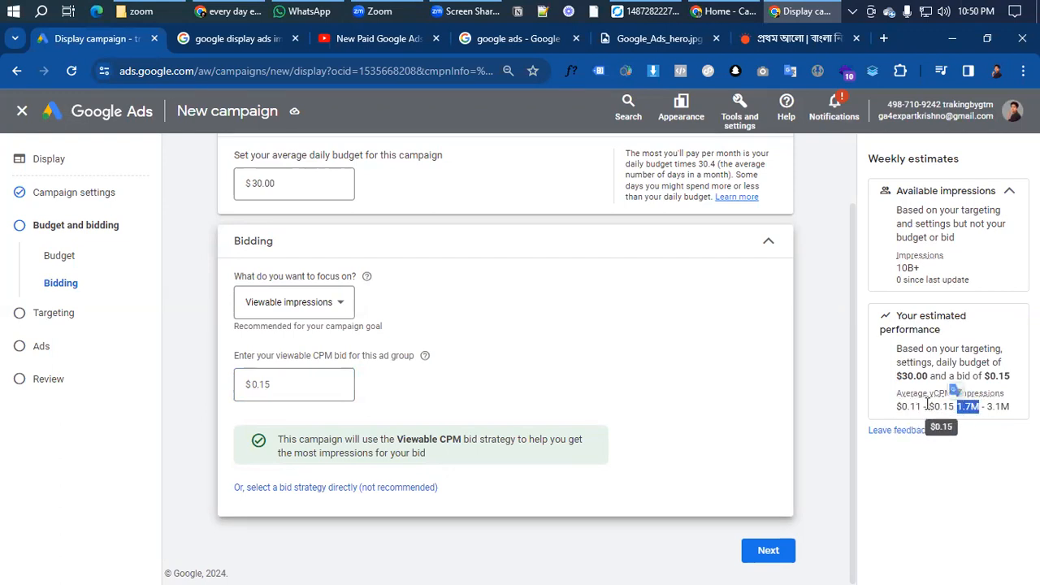
{"action": "left_click_drag", "start_coordinate": [929, 407], "coordinate": [1009, 408]}
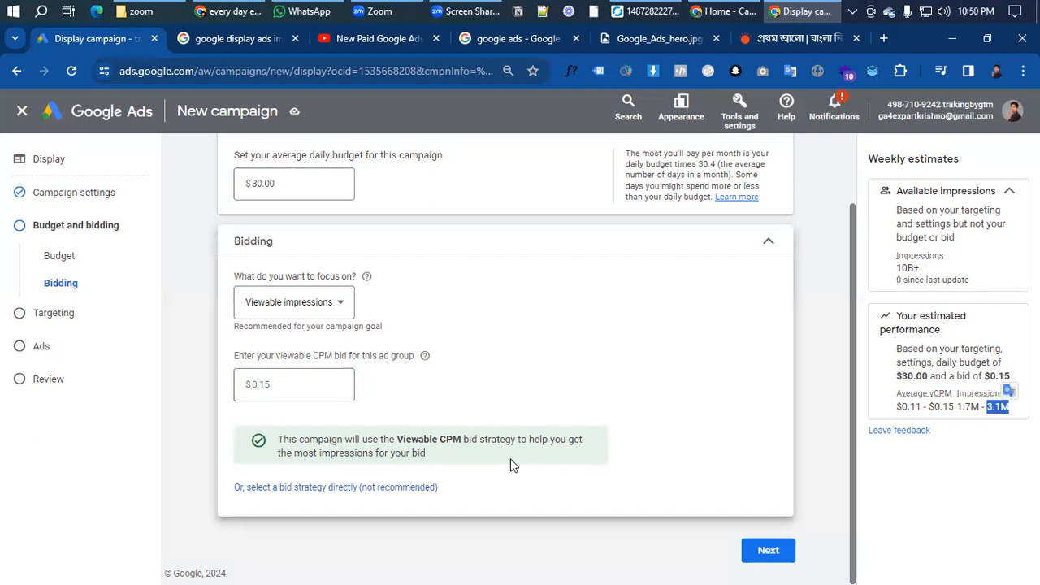
{"action": "left_click", "coordinate": [766, 553]}
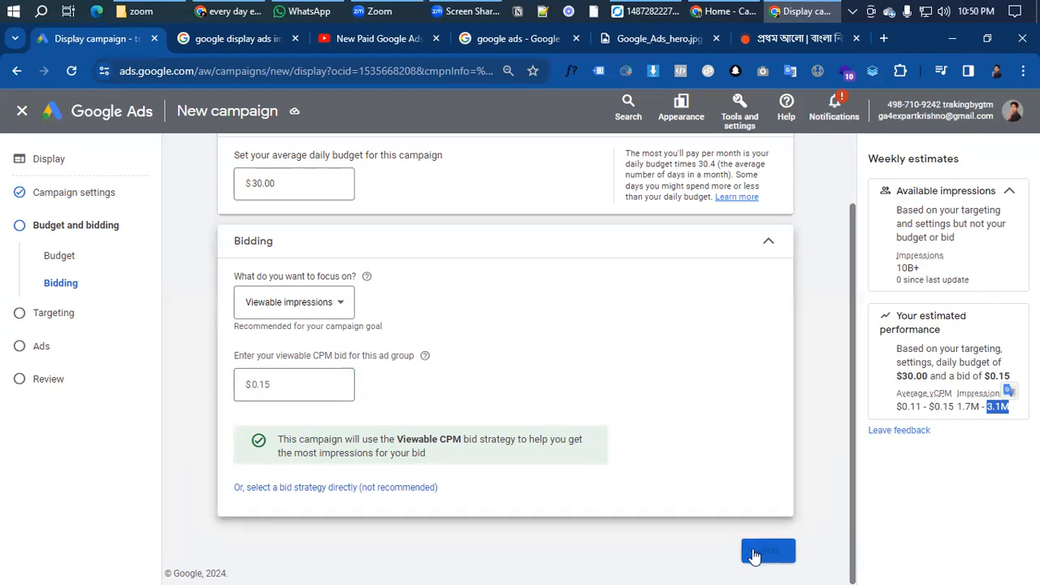